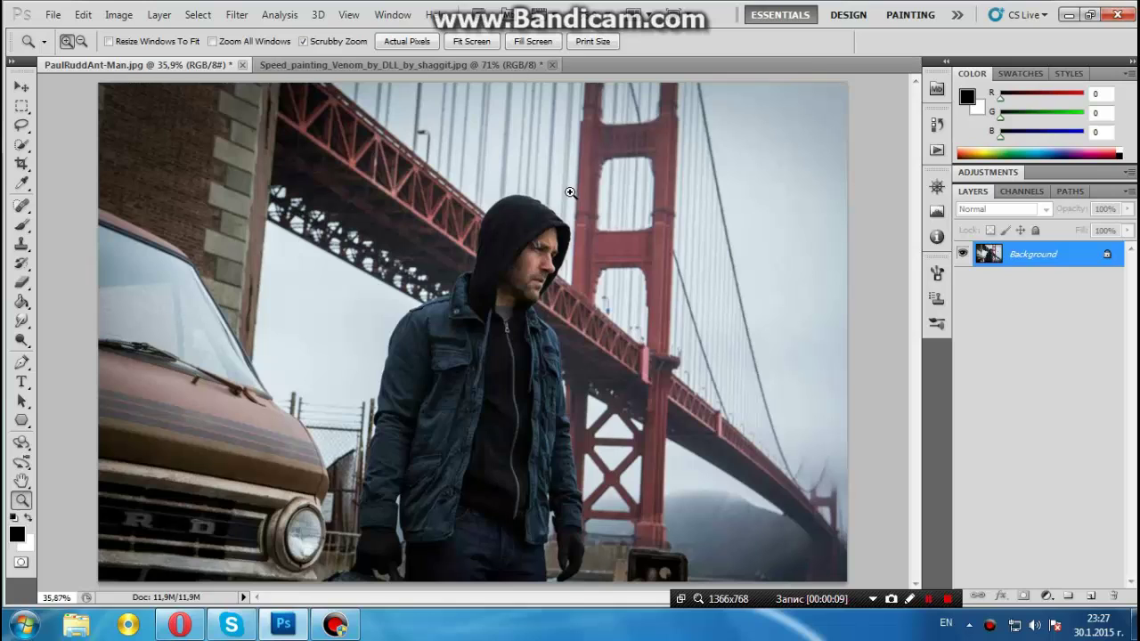
Switch to the Venom painting and zoom to 200% on its teeth.
left_click(502, 65)
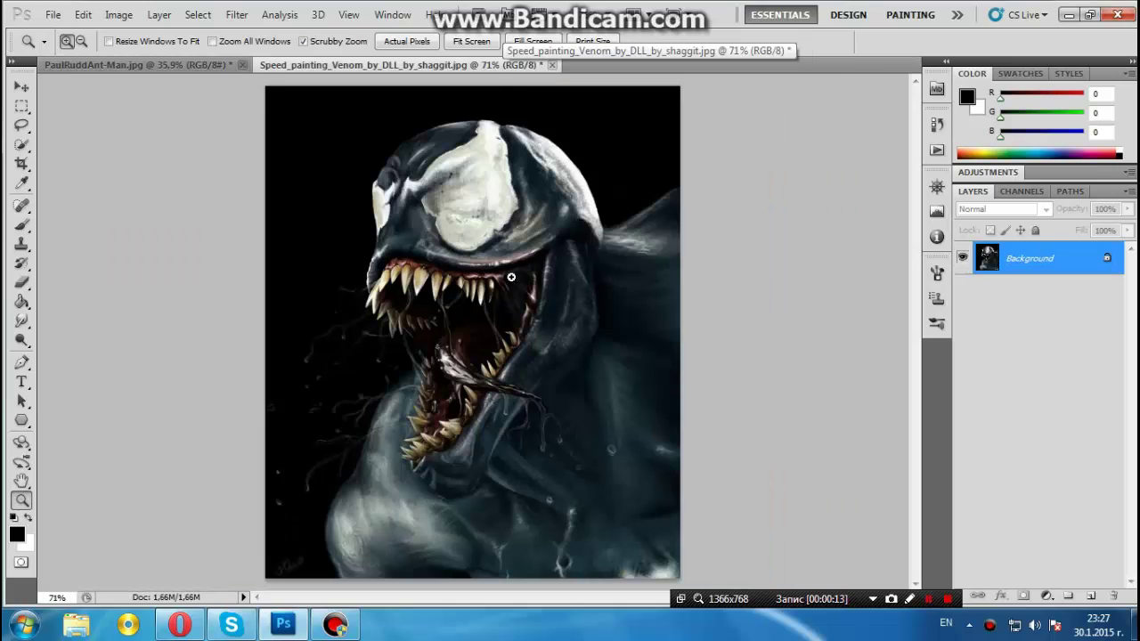
left_click(447, 288)
left_click(434, 276)
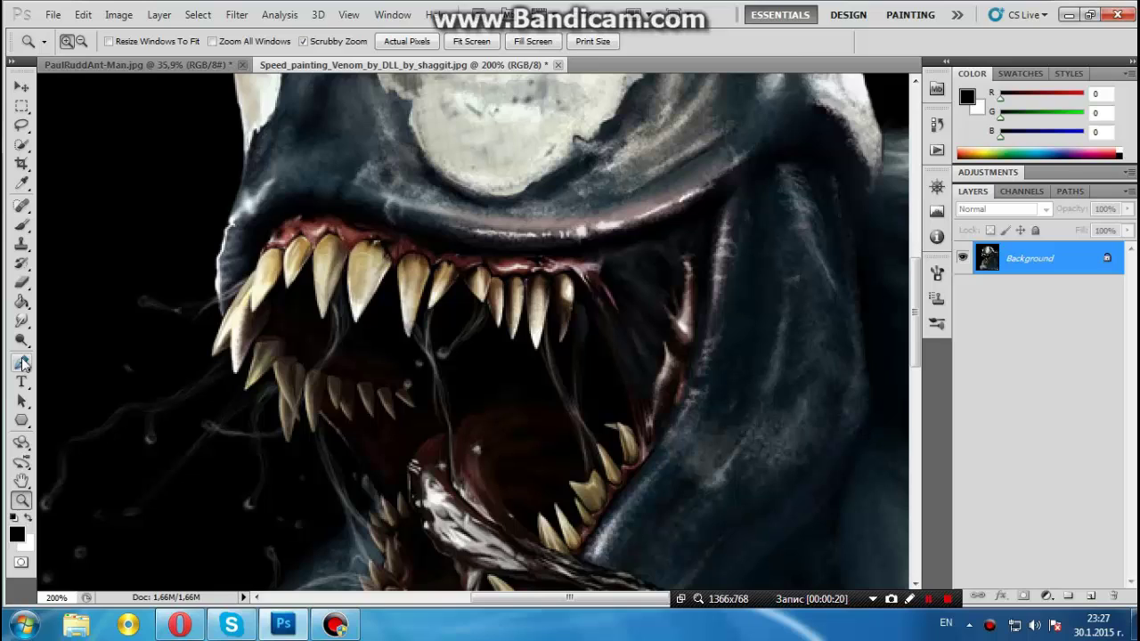
Start a Pen path beside Venom's eye and trace along the eye's lower edge.
left_click(22, 362)
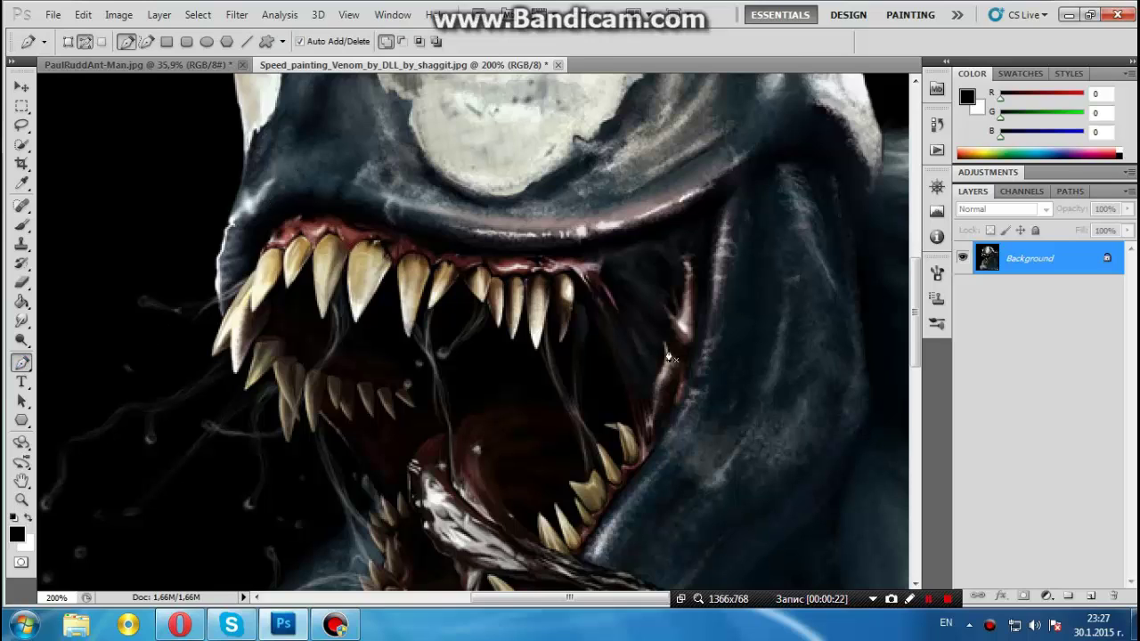
left_click(317, 143)
left_click(387, 170)
left_click(422, 179)
left_click(463, 195)
left_click(544, 200)
left_click(631, 173)
left_click(666, 156)
left_click(718, 140)
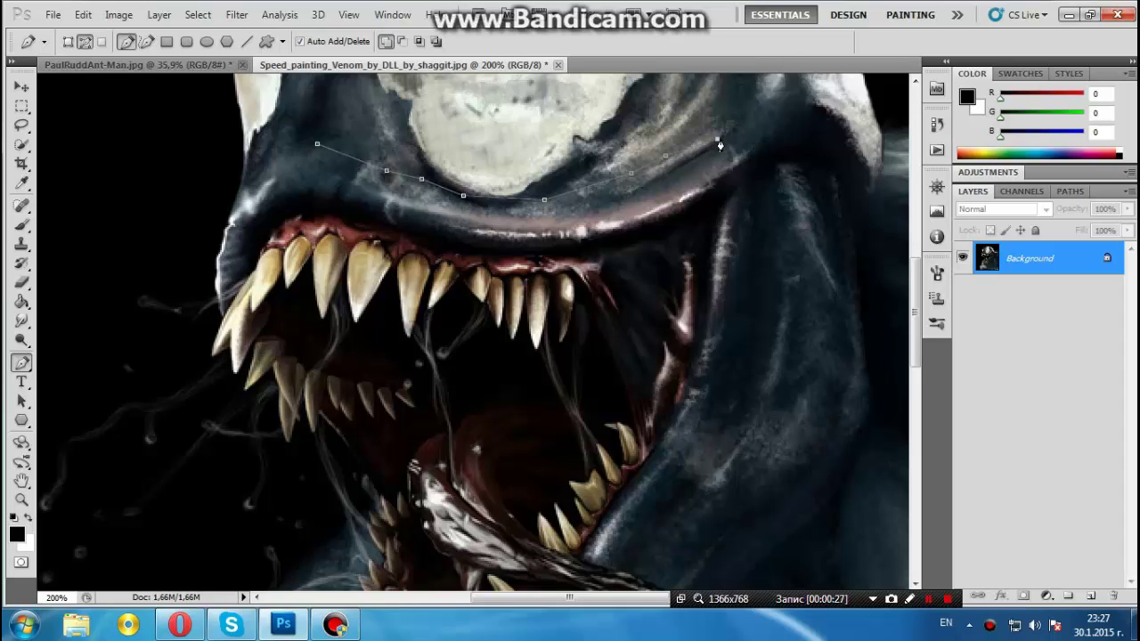
Carry the path down the right side of Venom's head and cheek.
left_click(764, 123)
left_click(777, 151)
left_click(785, 191)
left_click(777, 247)
left_click(771, 308)
left_click(761, 376)
left_click(729, 449)
left_click(671, 523)
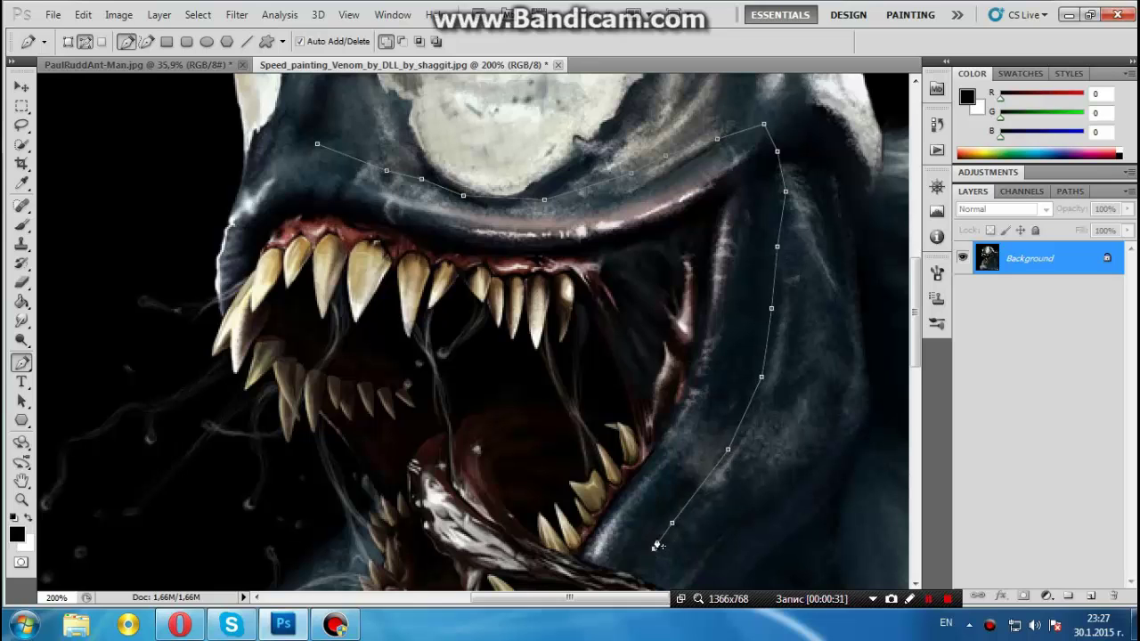
left_click(655, 545)
scroll(654, 534, "down", 2)
scroll(649, 508, "down", 1)
scroll(643, 472, "down", 2)
scroll(634, 436, "down", 1)
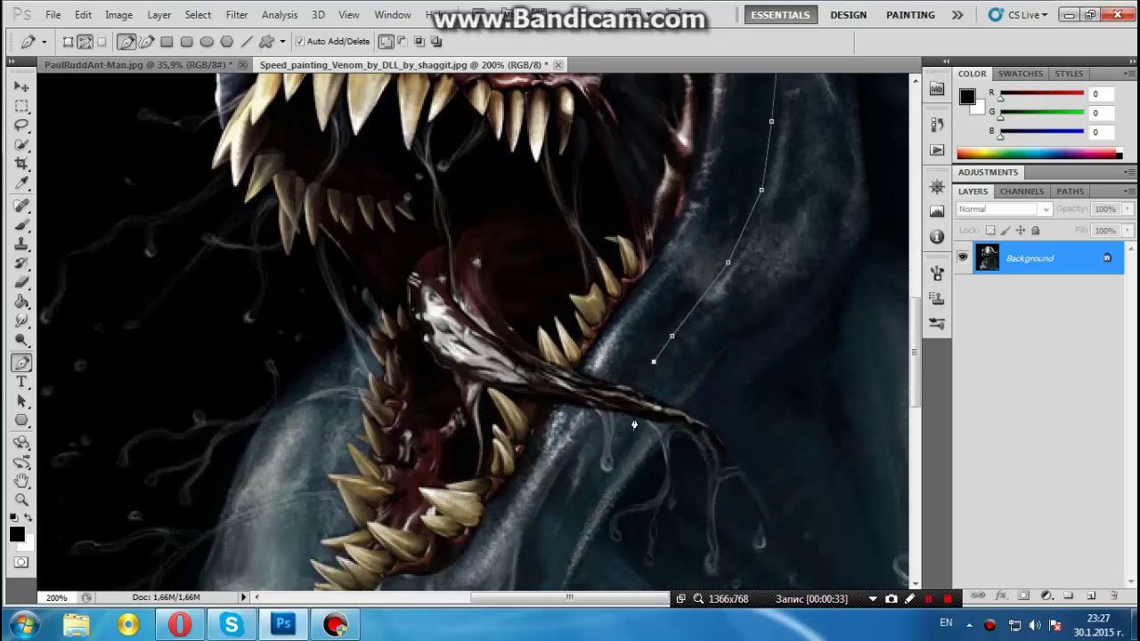
Trace the path around the tongue to its tip and back underneath.
left_click(644, 392)
left_click(675, 406)
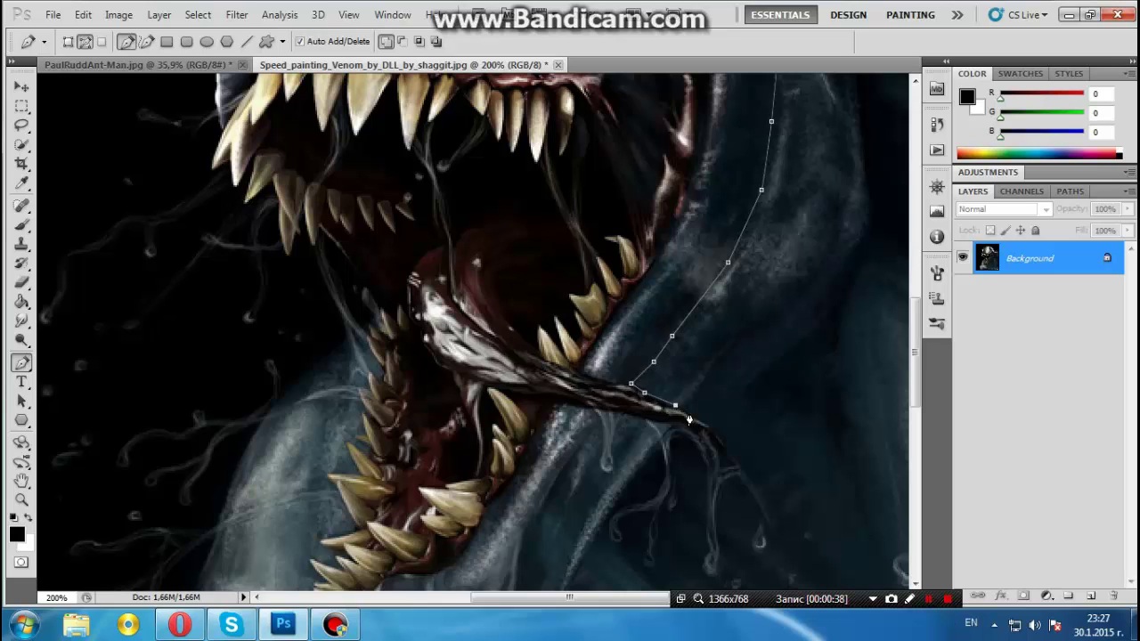
left_click(709, 427)
left_click(728, 446)
left_click(711, 440)
left_click(692, 430)
left_click(666, 421)
left_click(635, 415)
left_click(622, 411)
left_click(595, 410)
Continue the path down the lower jaw, around the chin and up toward the teeth.
left_click(593, 429)
left_click(573, 460)
left_click(549, 491)
scroll(547, 503, "down", 1)
left_click(532, 506)
left_click(516, 552)
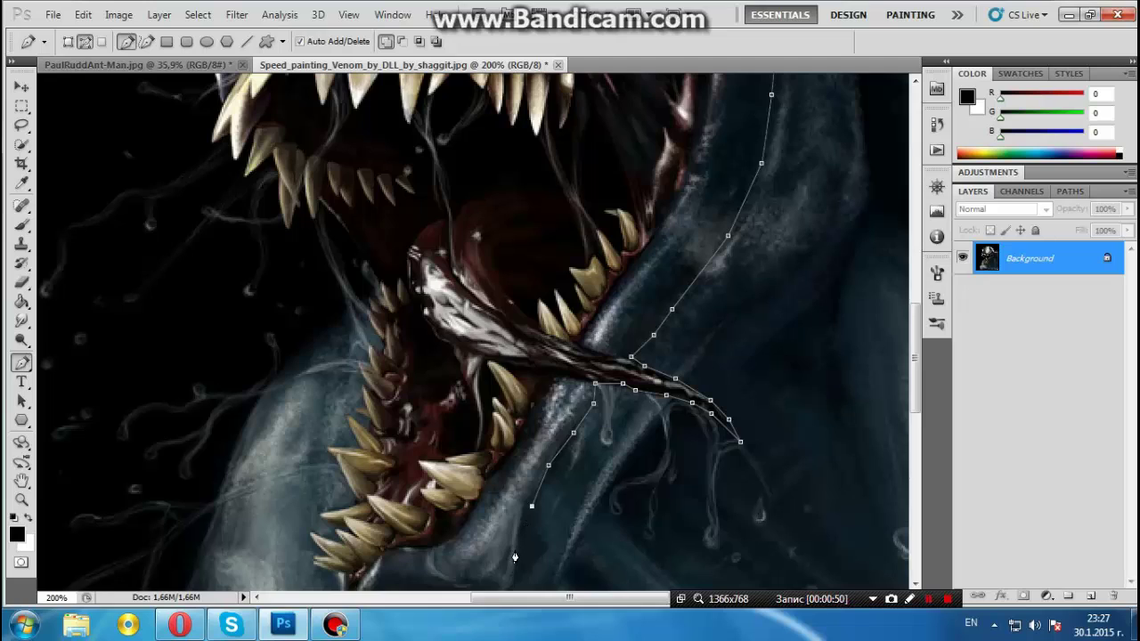
scroll(515, 551, "down", 2)
left_click(490, 535)
left_click(427, 552)
left_click(386, 567)
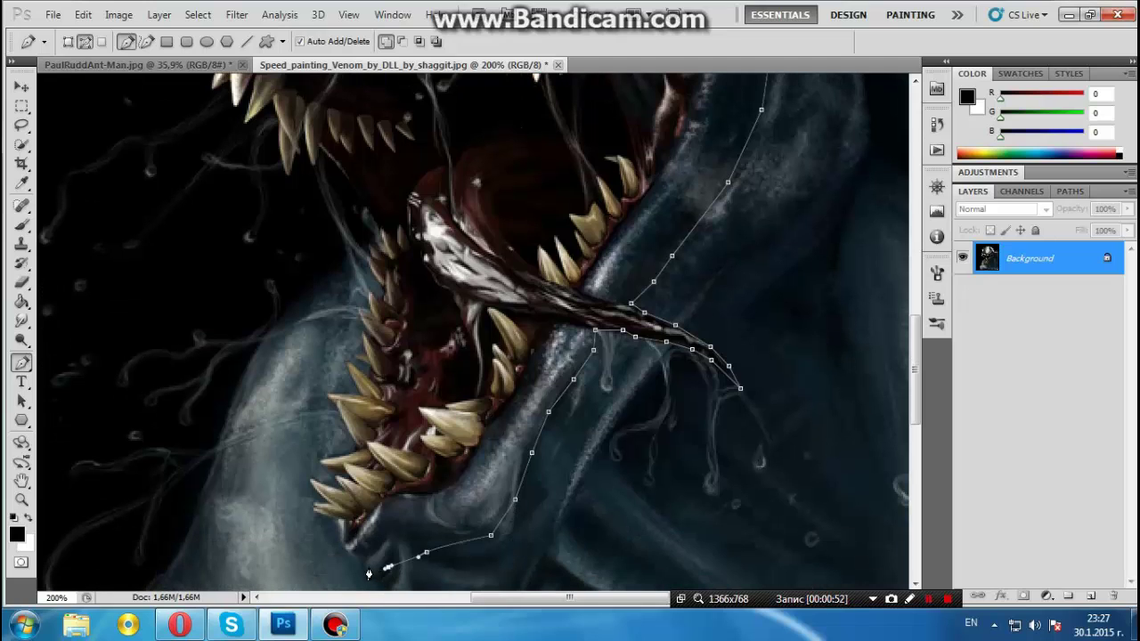
left_click(369, 567)
left_click(360, 562)
left_click(347, 549)
left_click(313, 510)
Extend the path up the edge of the lower teeth, with a curved point.
left_click(311, 482)
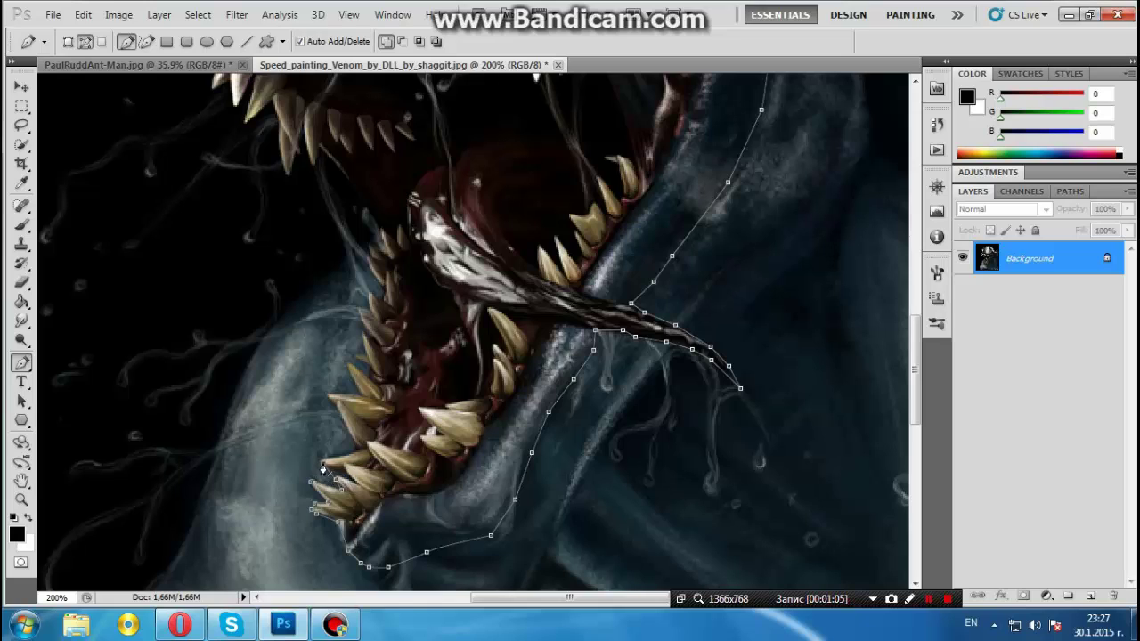
left_click_drag(322, 464, 356, 458)
left_click(345, 365)
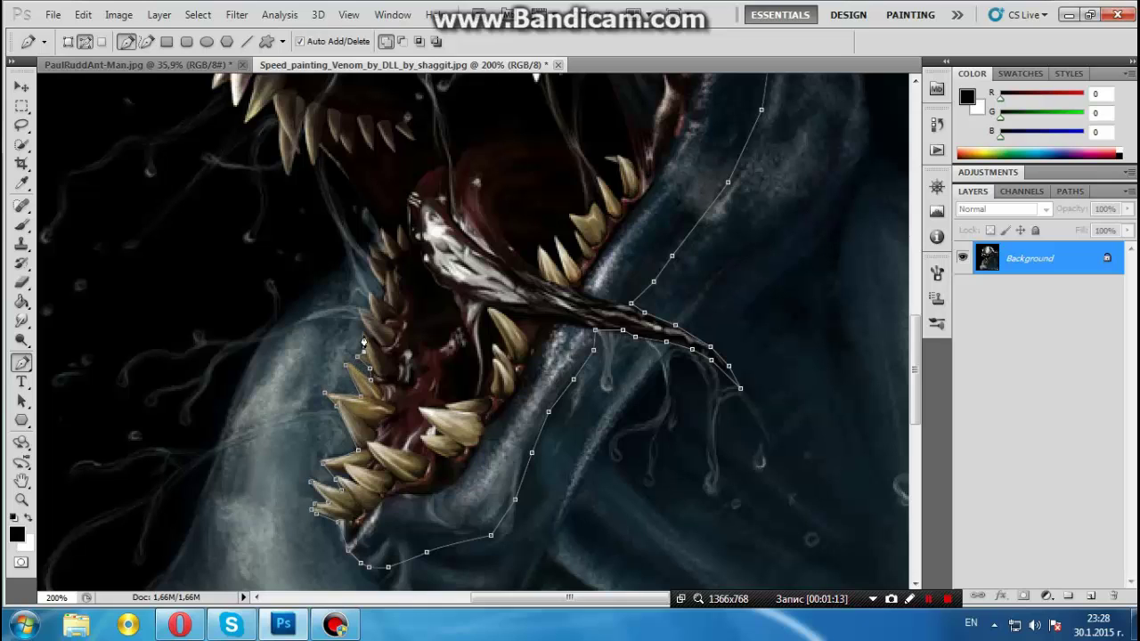
left_click(357, 311)
left_click(365, 293)
left_click(382, 233)
left_click(367, 206)
Add points by the upper teeth, redo a misplaced one, and close the path.
left_click(320, 144)
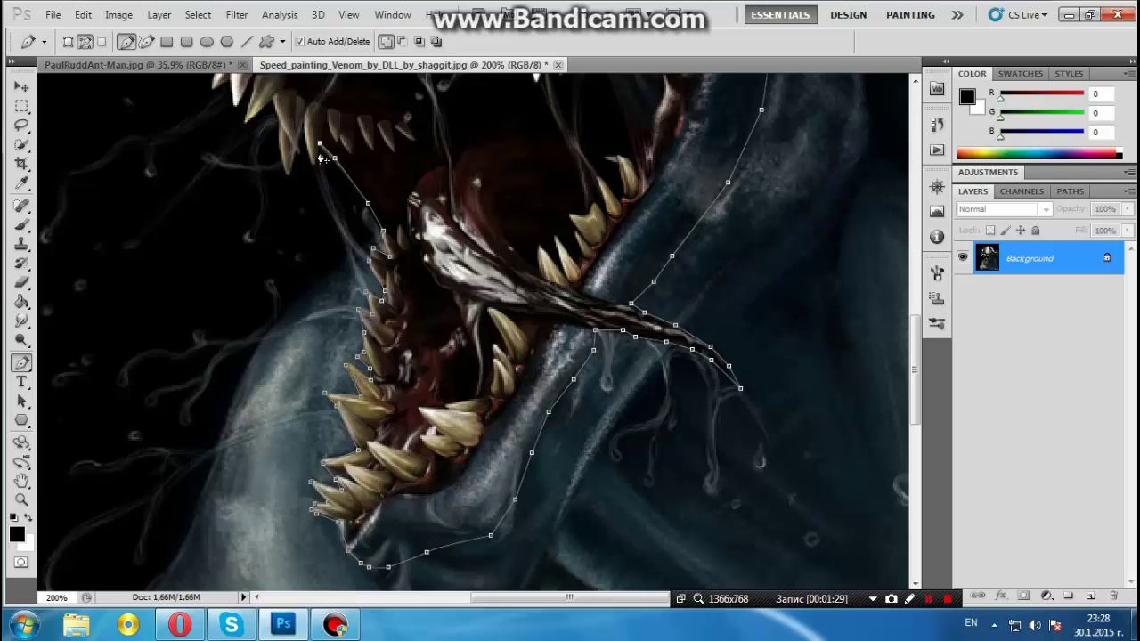
left_click(317, 165)
key("ctrl+z")
left_click(310, 164)
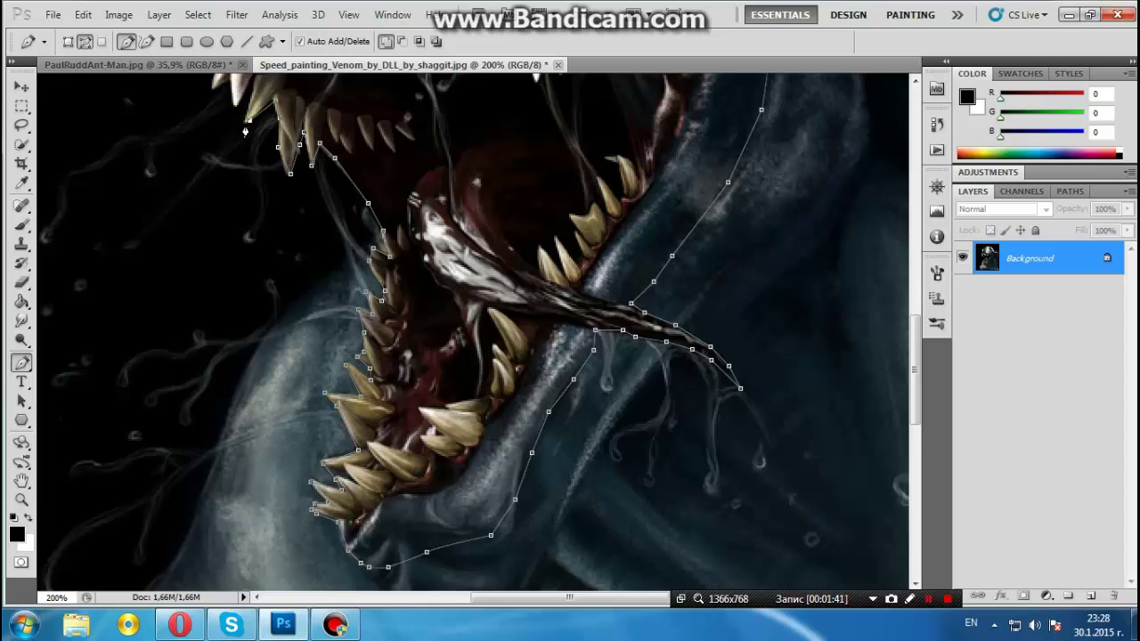
scroll(240, 160, "up", 2)
scroll(227, 214, "up", 2)
scroll(213, 268, "up", 1)
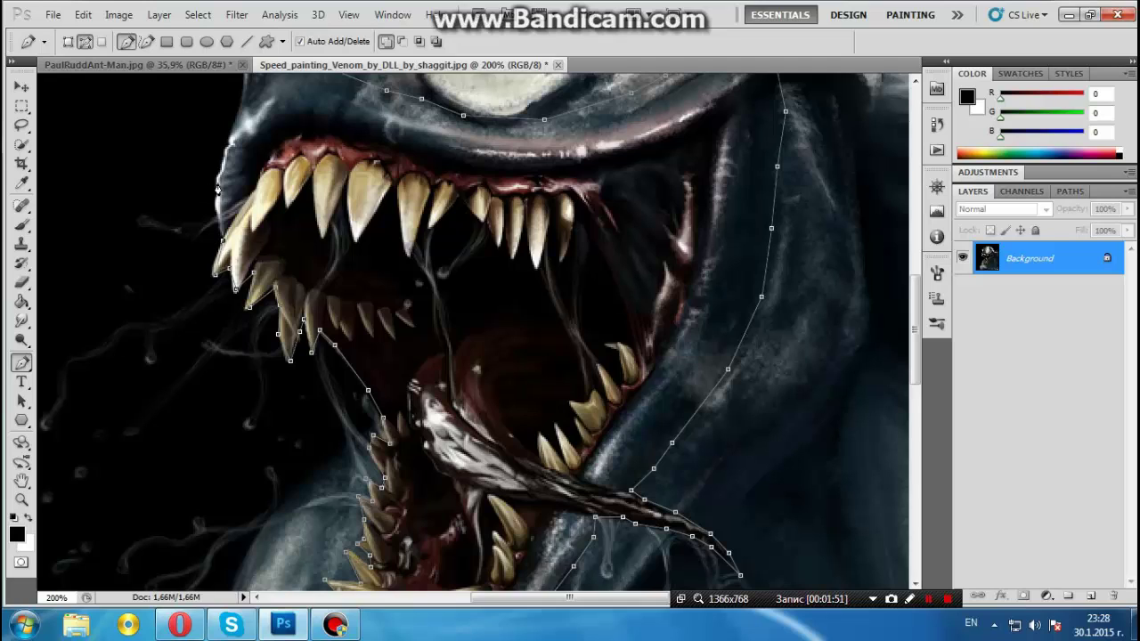
scroll(217, 189, "up", 3)
left_click(232, 194)
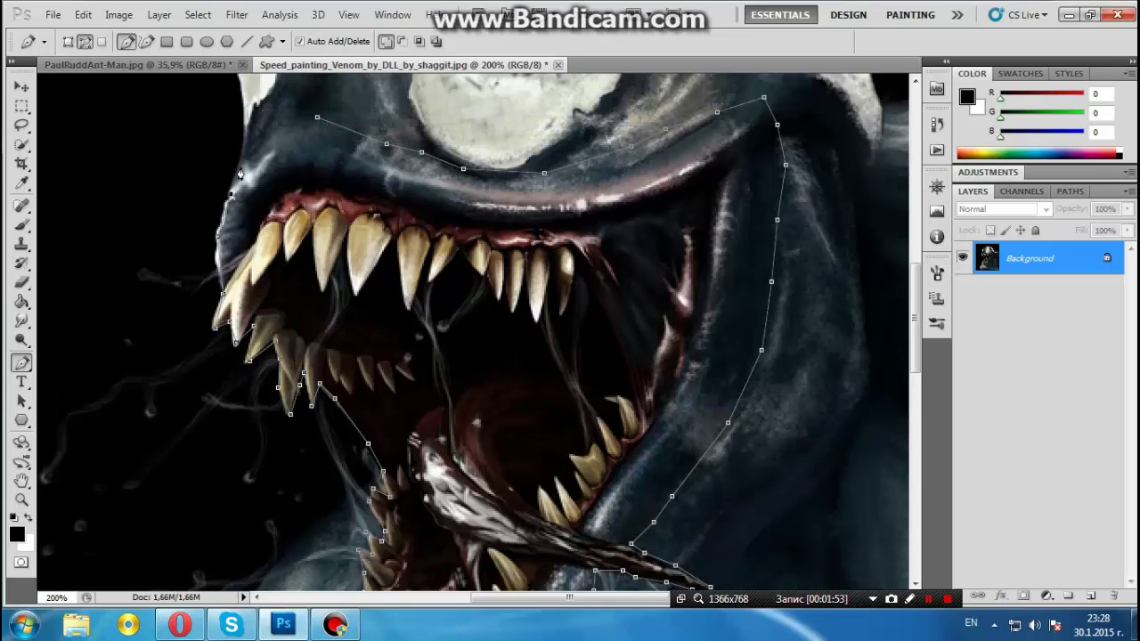
left_click(318, 120)
scroll(572, 358, "down", 3)
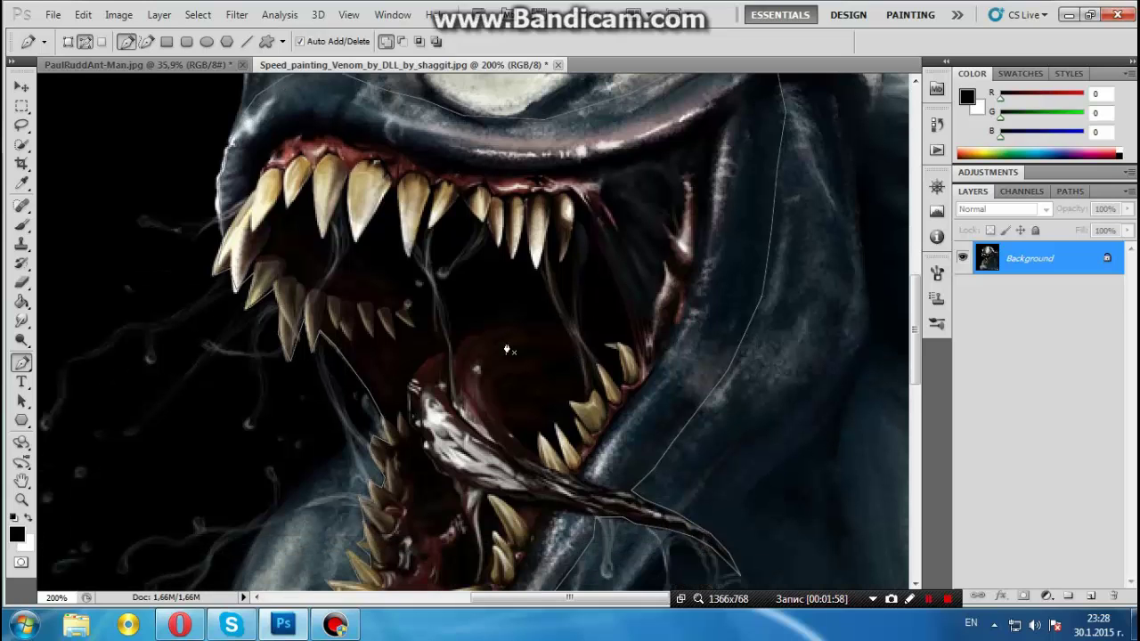
Make a selection from the mouth path and copy it to Layer 1.
right_click(589, 310)
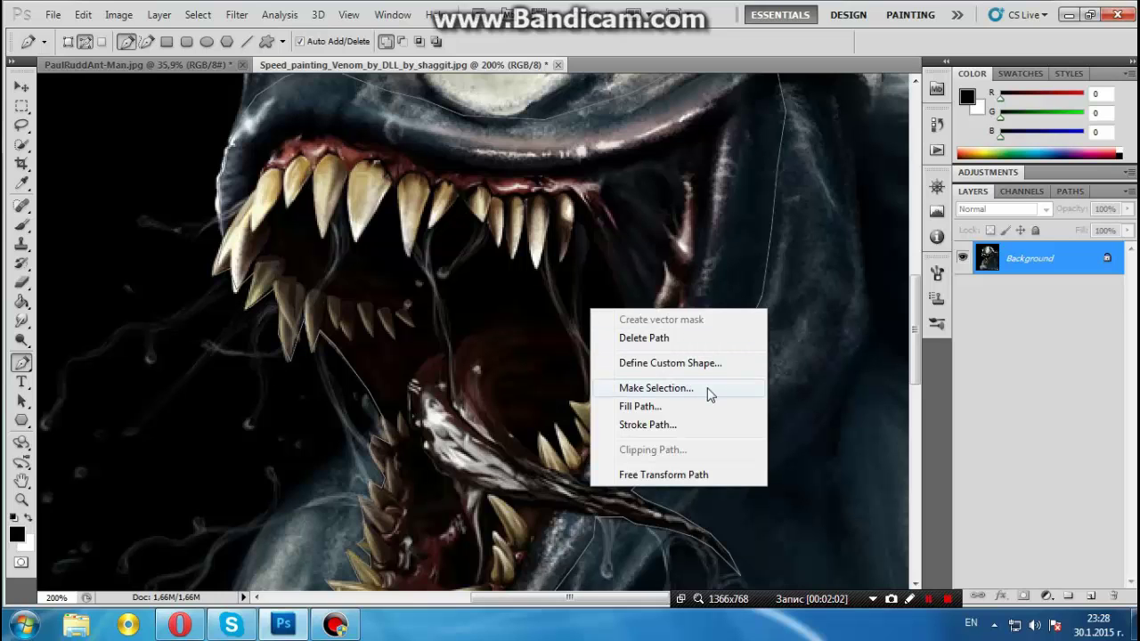
left_click(655, 388)
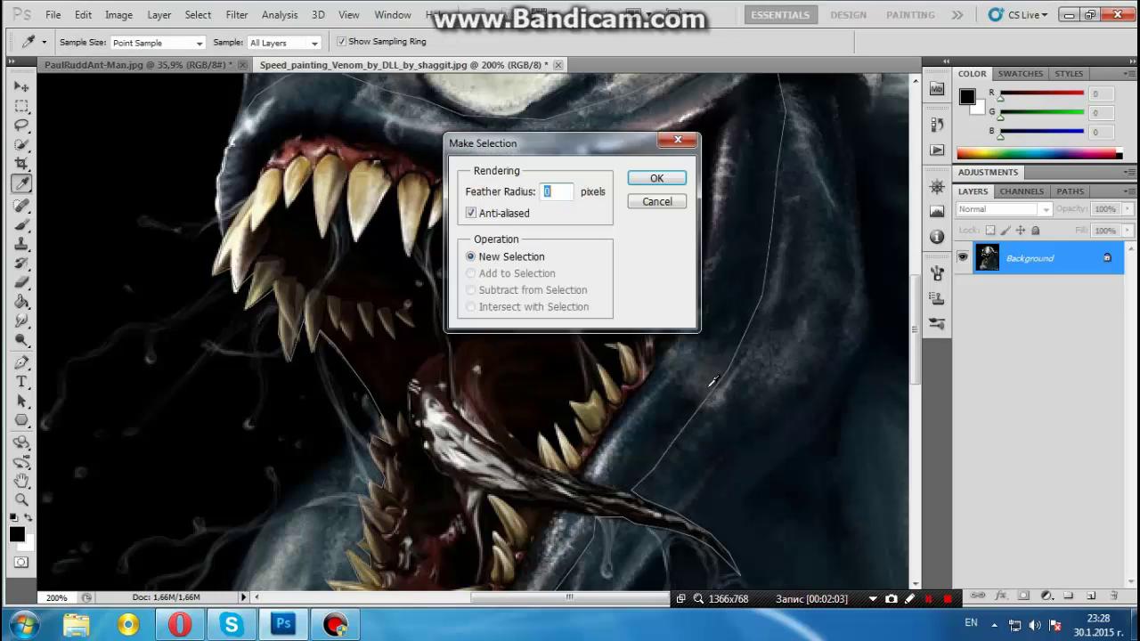
left_click(659, 180)
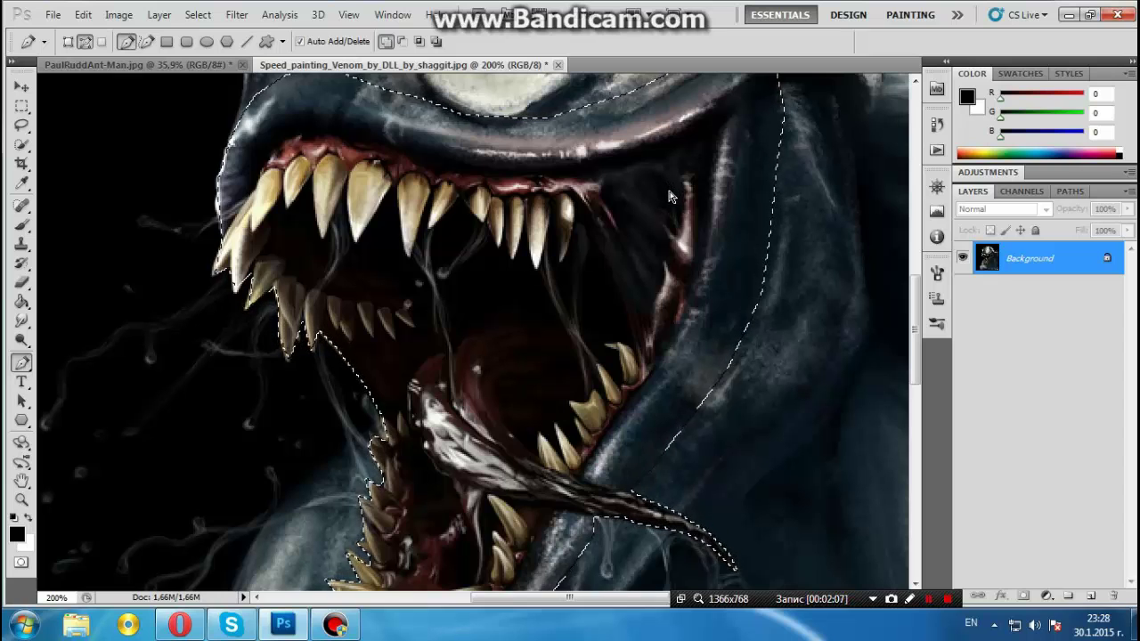
key("ctrl+j")
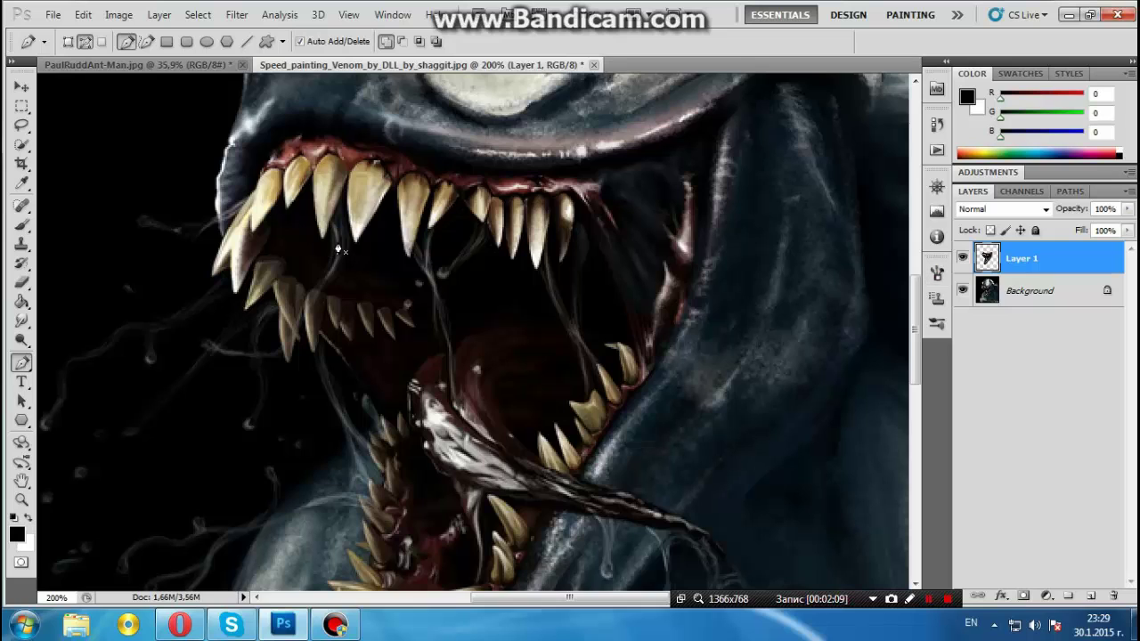
scroll(329, 249, "down", 3)
Fit the painting on screen and drag the mouth layer onto the man's face in the Ant-Man photo.
key("z")
right_click(282, 311)
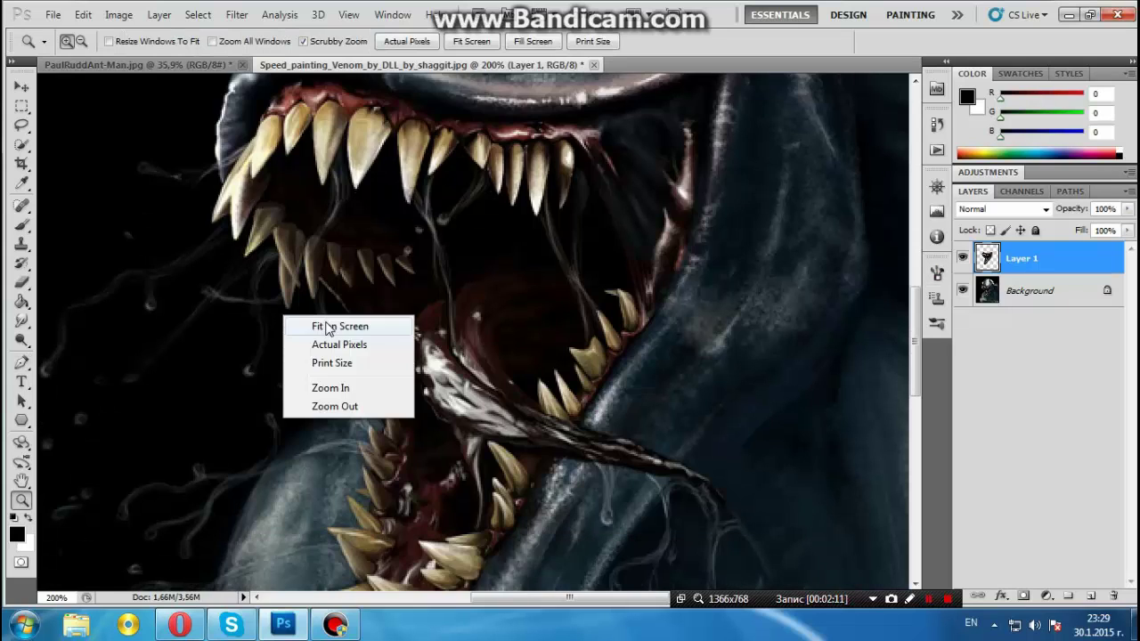
left_click(324, 326)
left_click(22, 86)
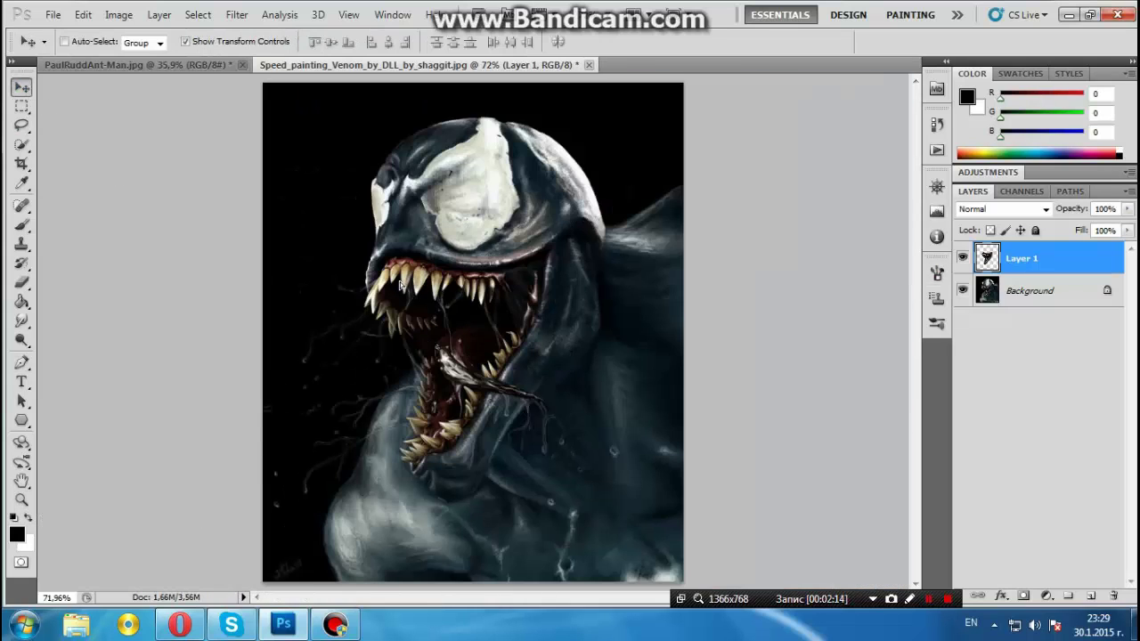
mouse_move(543, 321)
left_mouse_down()
mouse_move(376, 322)
mouse_move(545, 322)
left_mouse_up()
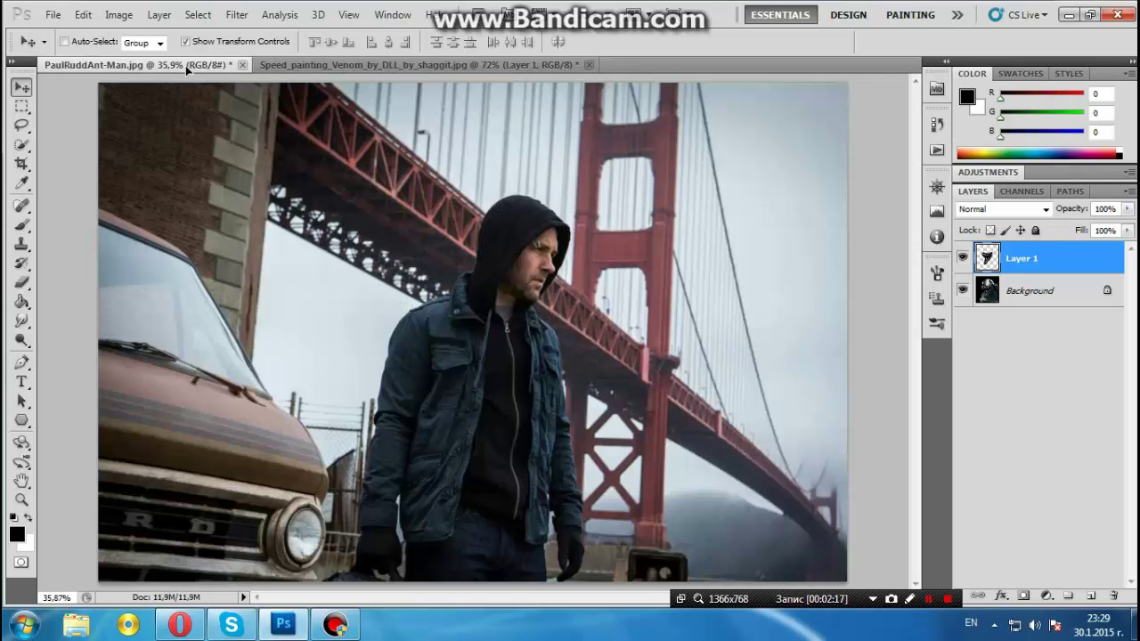
mouse_move(189, 70)
left_mouse_down()
mouse_move(490, 290)
mouse_move(641, 283)
left_mouse_up()
key("z")
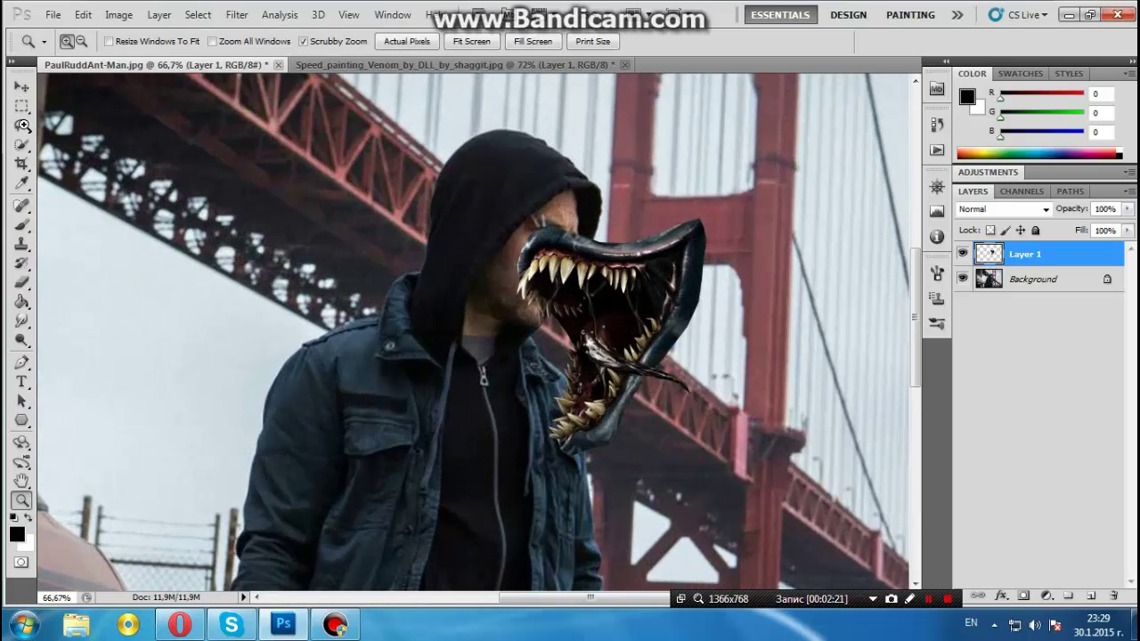
Flip the mouth horizontally, scale it to about 57%, move it over the lower face and apply.
left_click(22, 86)
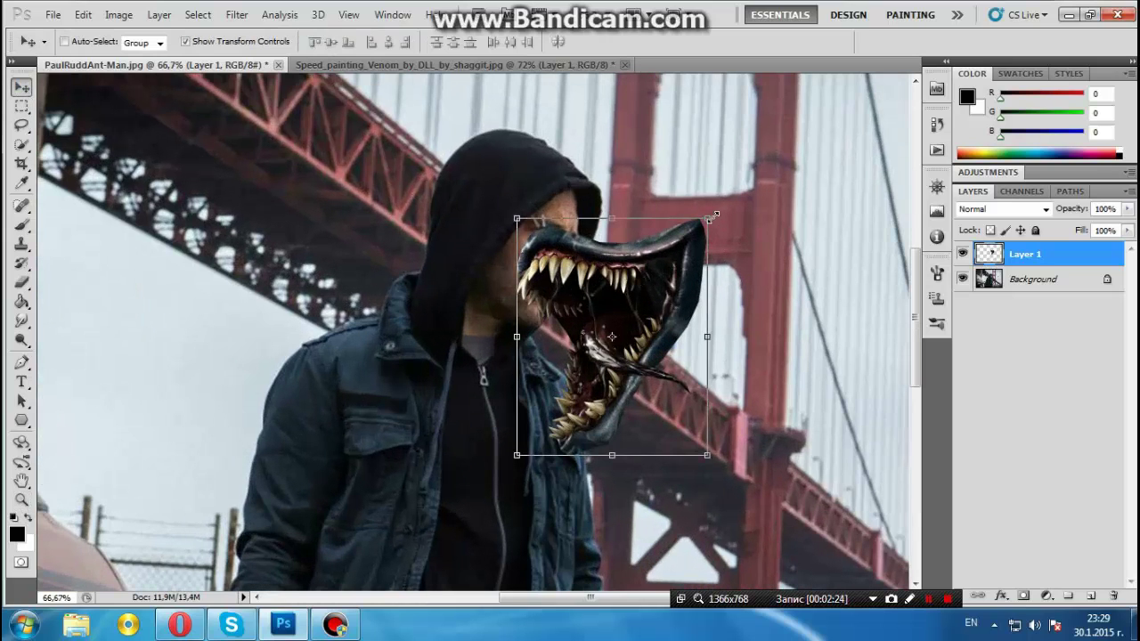
key("ctrl+t")
left_click_drag(697, 230, 661, 259)
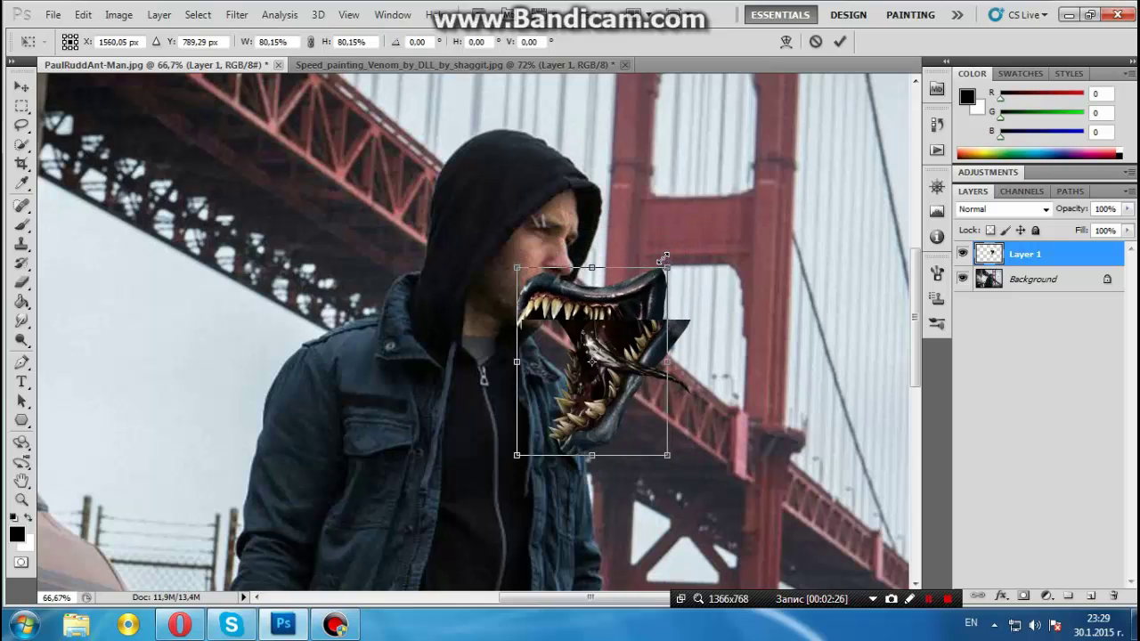
left_click(52, 15)
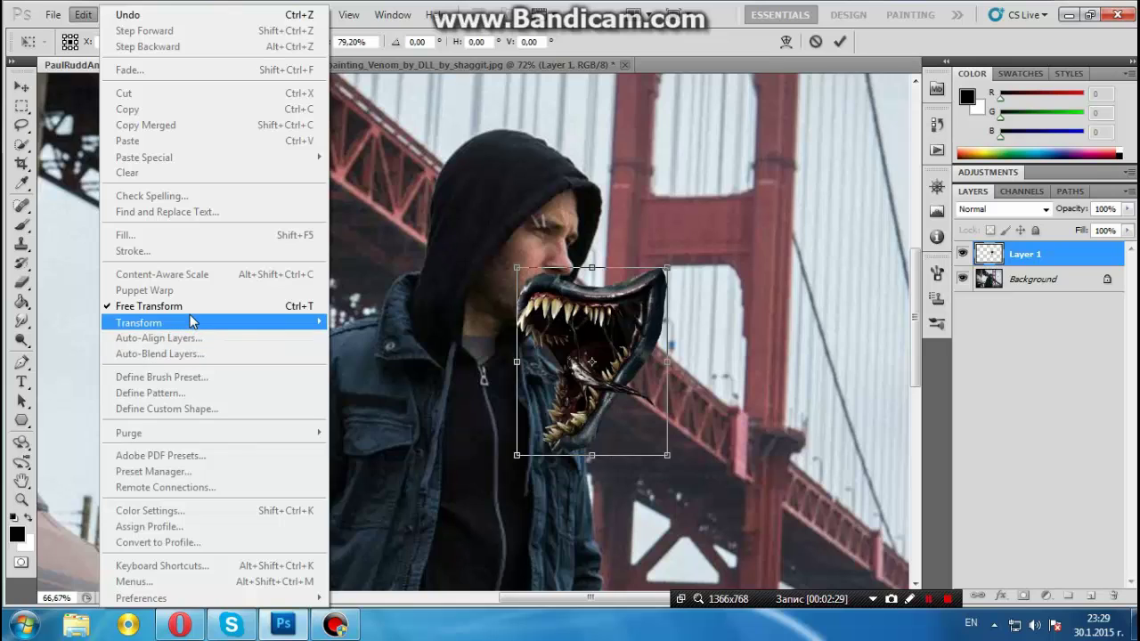
mouse_move(139, 322)
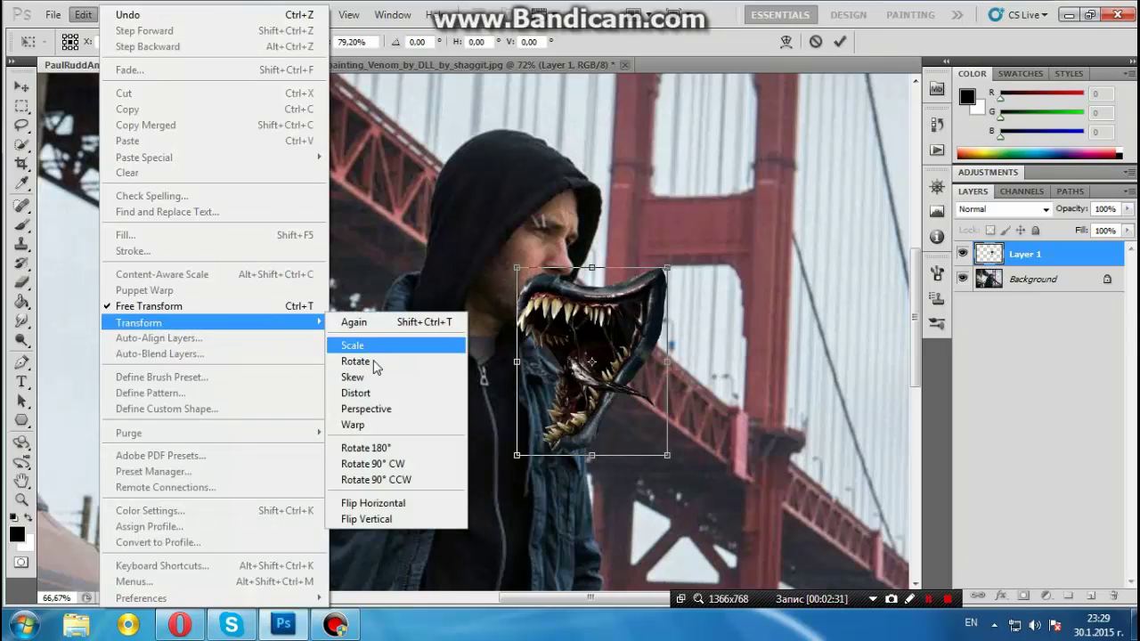
left_click(386, 503)
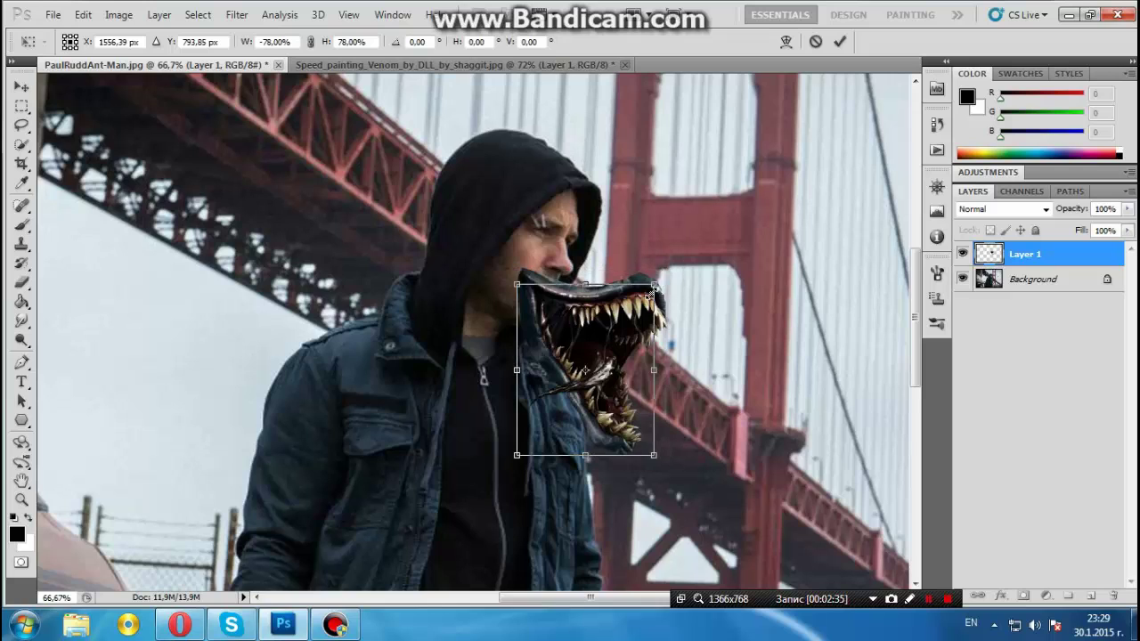
left_click_drag(666, 267, 626, 315)
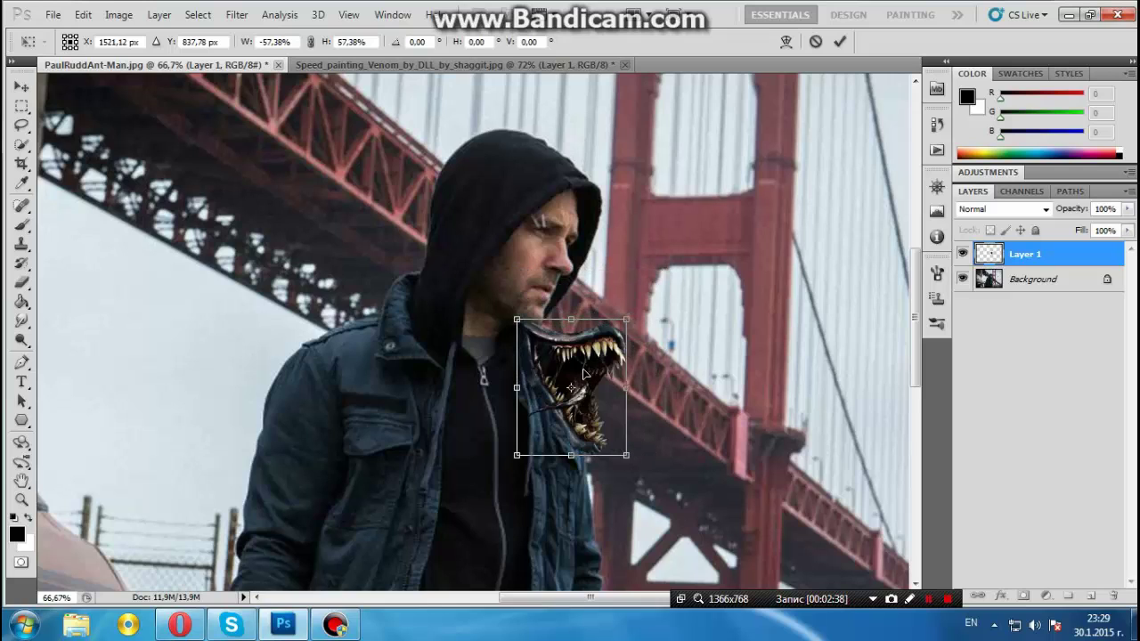
left_click_drag(584, 373, 516, 301)
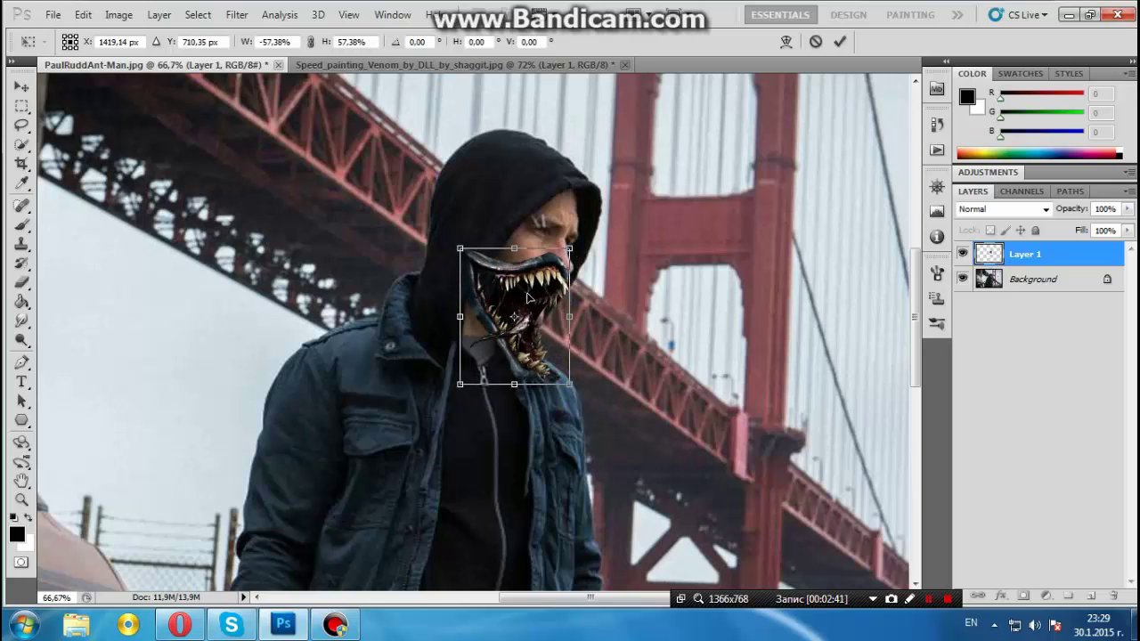
left_click(21, 85)
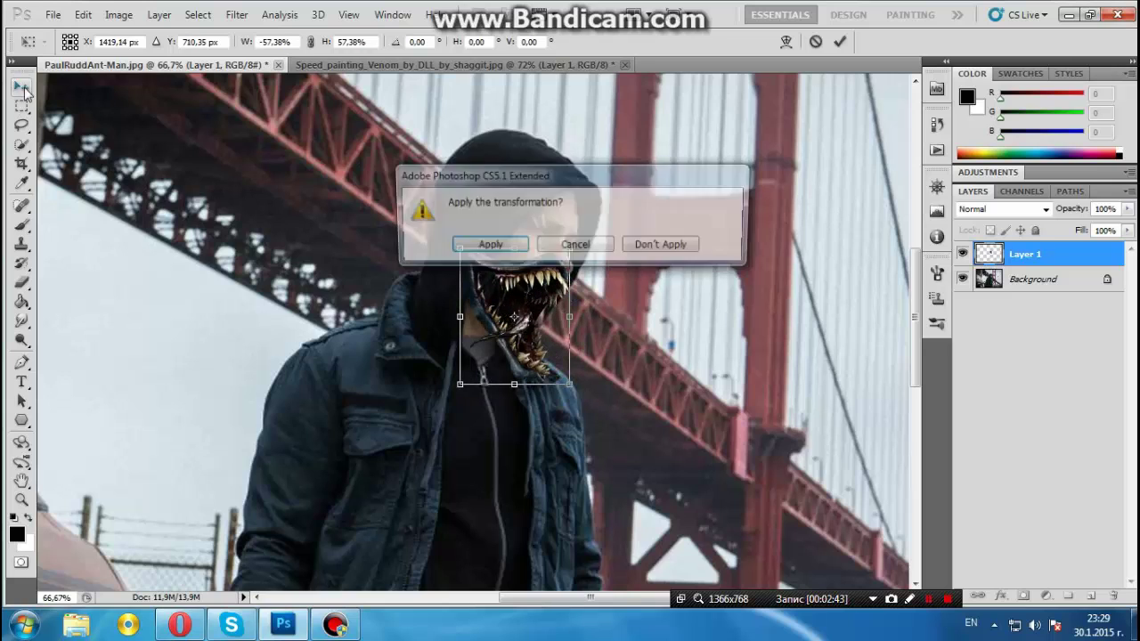
left_click(483, 244)
At 200%, scale the mouth to 93.58%, rotate it about 13°, shift it left and apply.
key("z")
left_click(532, 278)
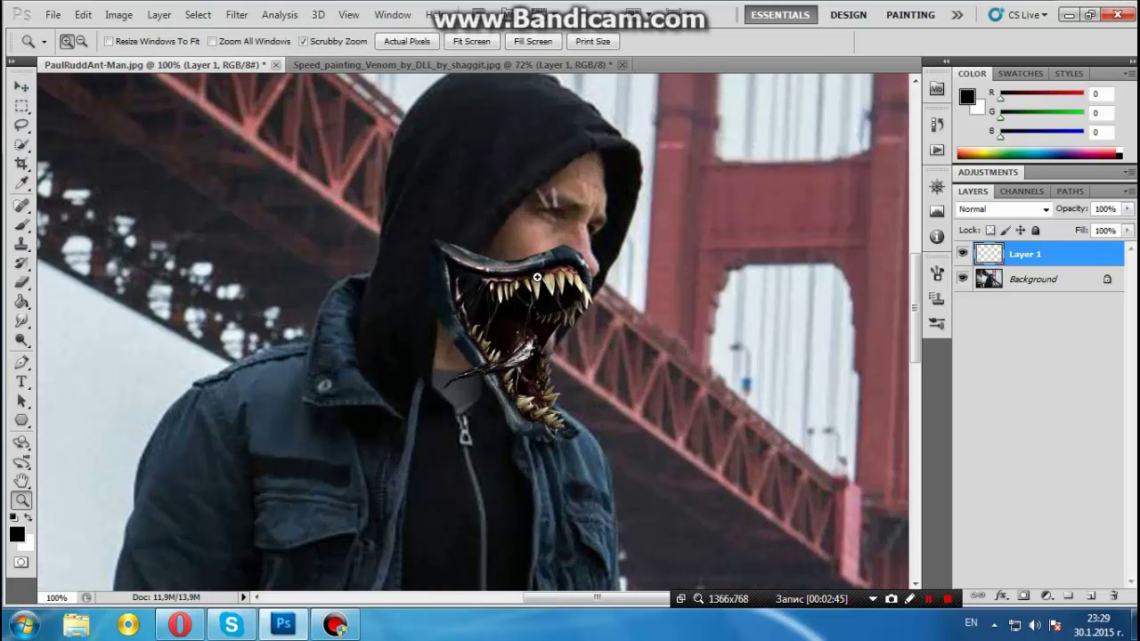
left_click(535, 283)
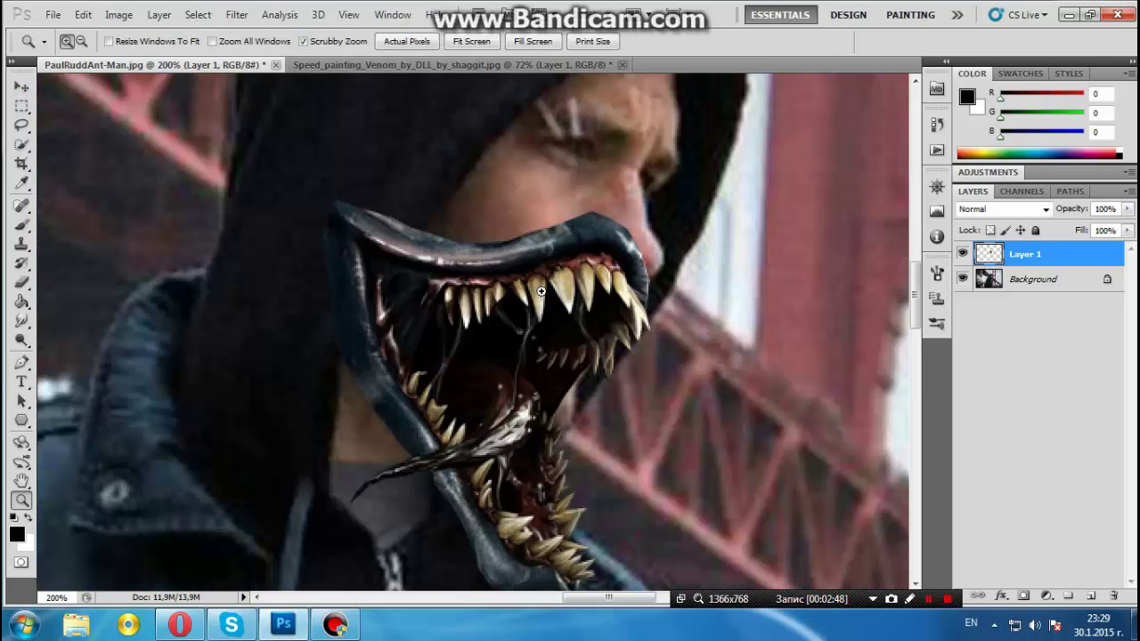
left_click(22, 86)
left_click_drag(654, 199, 673, 241)
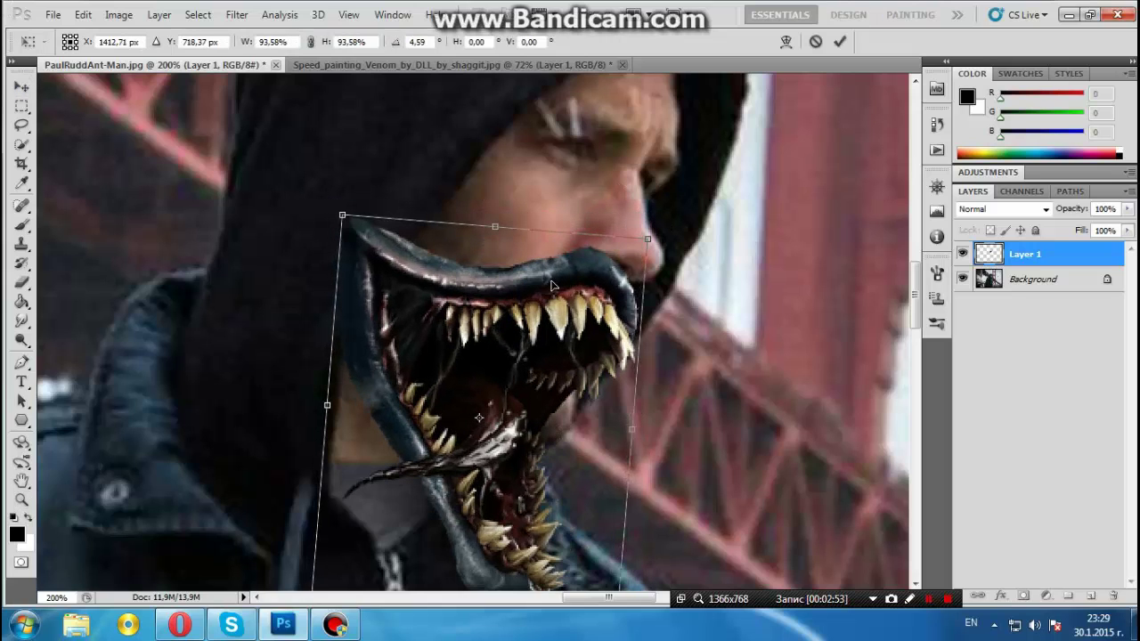
left_click_drag(536, 281, 545, 279)
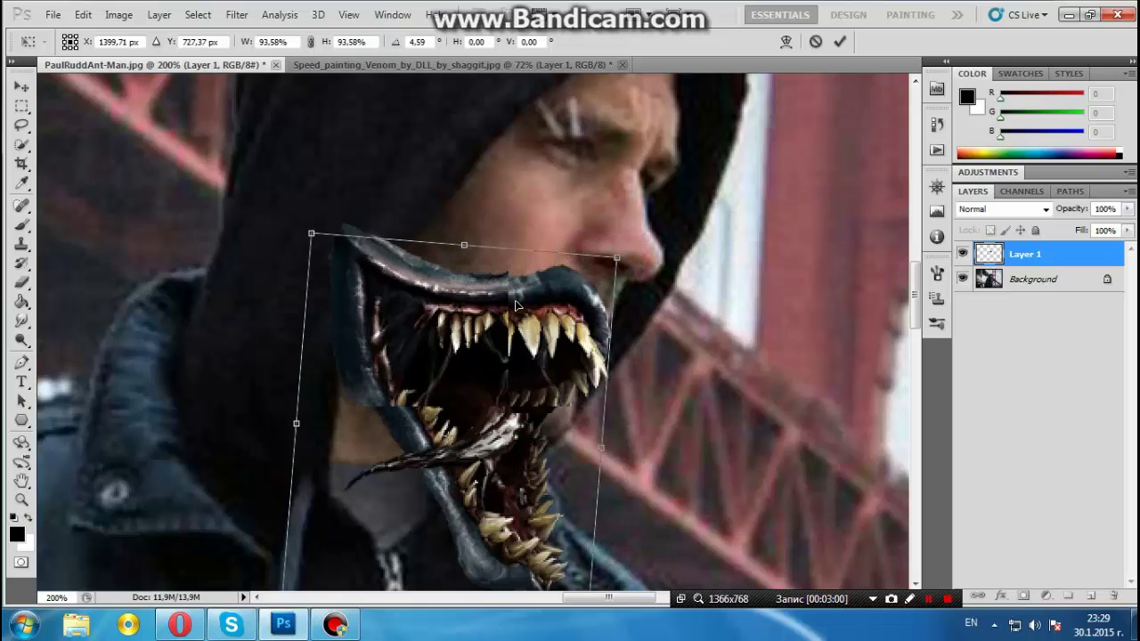
mouse_move(546, 279)
left_mouse_down()
mouse_move(503, 281)
mouse_move(517, 281)
left_mouse_up()
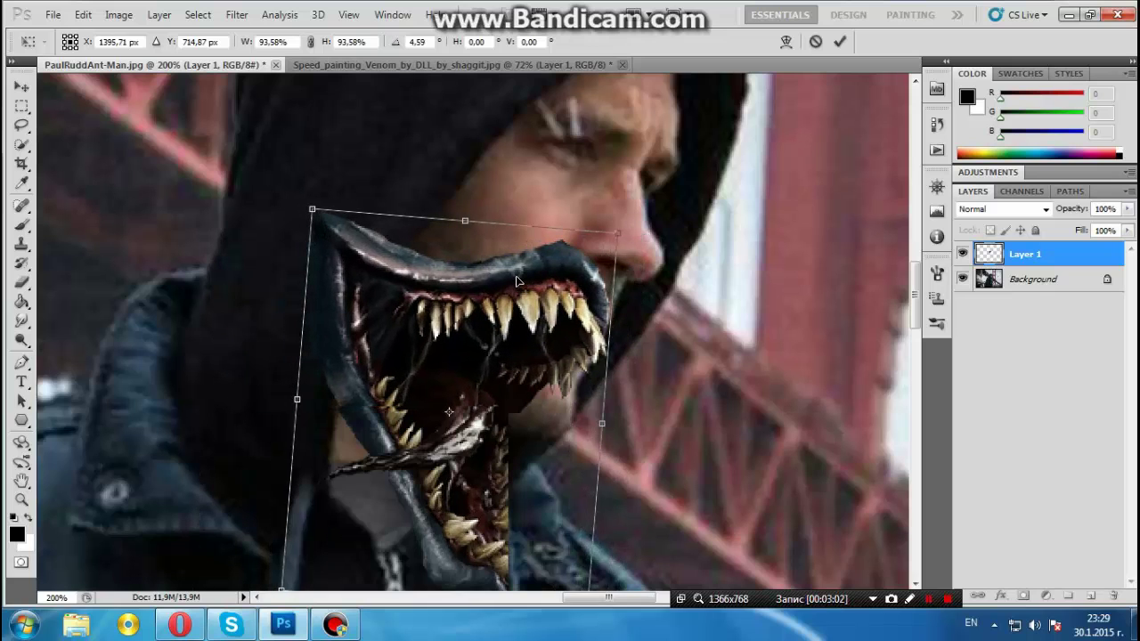
left_click_drag(629, 222, 549, 292)
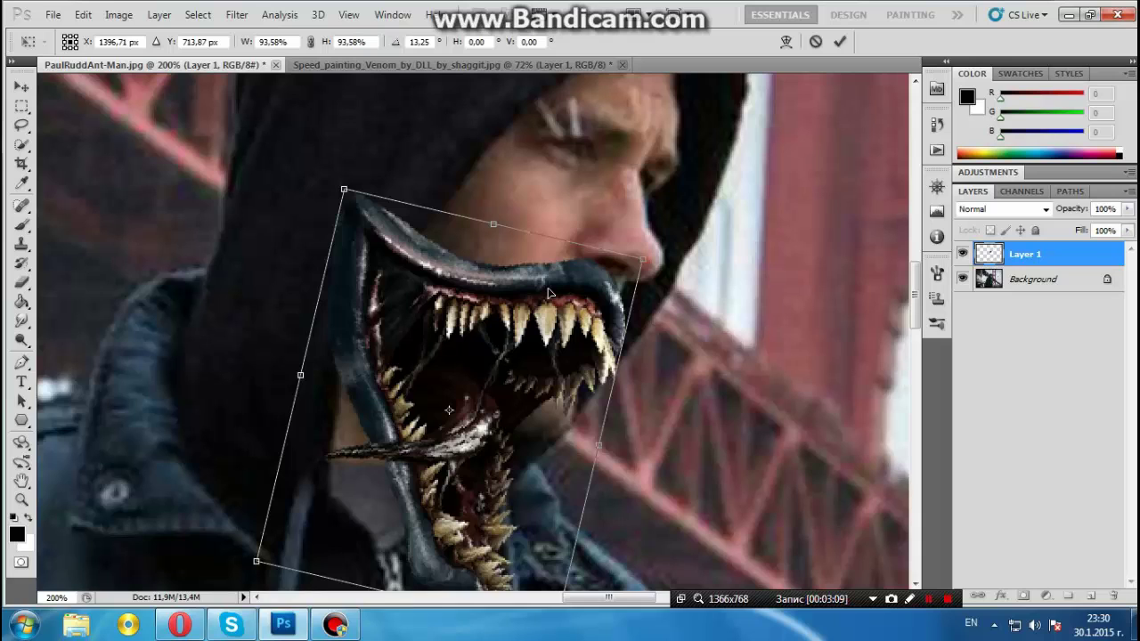
left_click(21, 87)
left_click(492, 243)
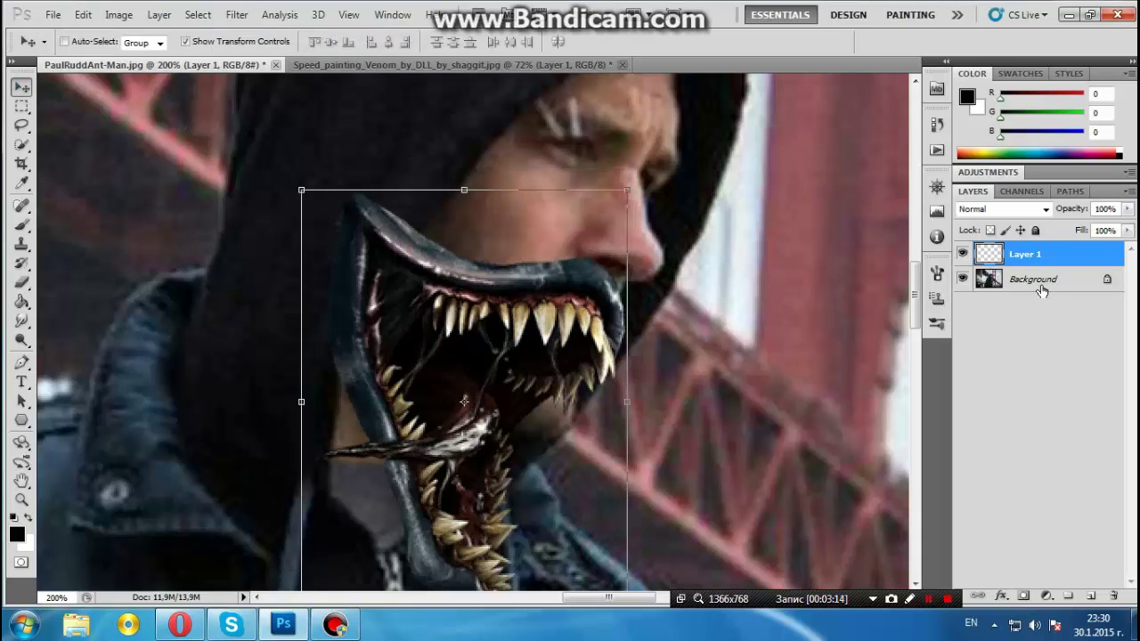
left_click(1042, 281)
Duplicate the Background layer, select Layer 1 and zoom to 400% on the mouth's left edge.
key("ctrl+j")
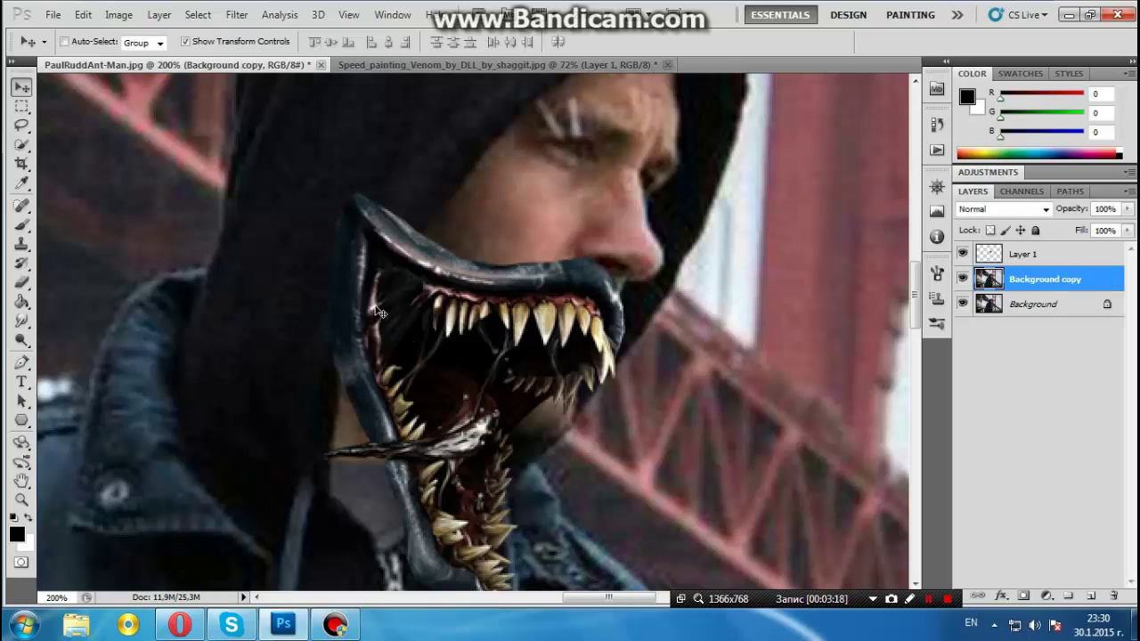
left_click(1004, 259)
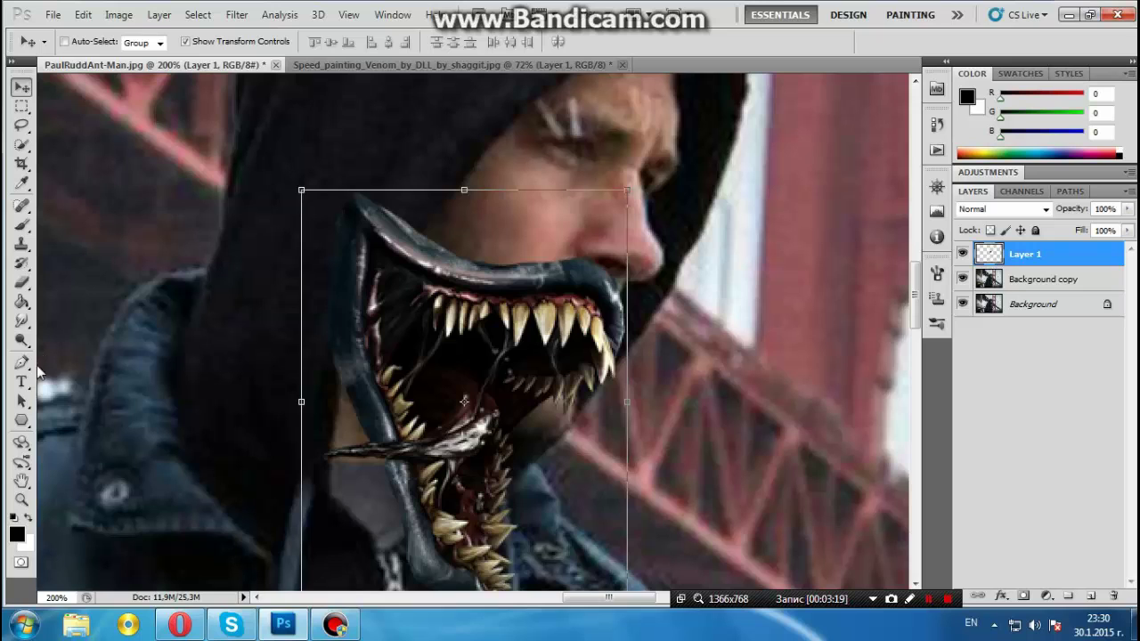
left_click(21, 363)
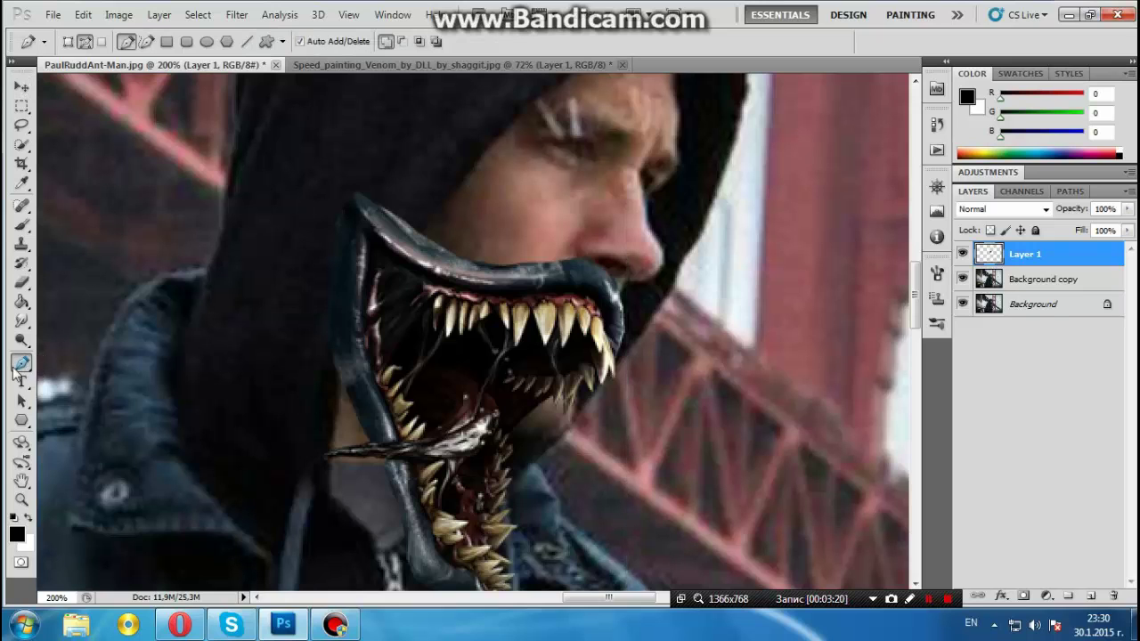
key("z")
left_click(333, 326)
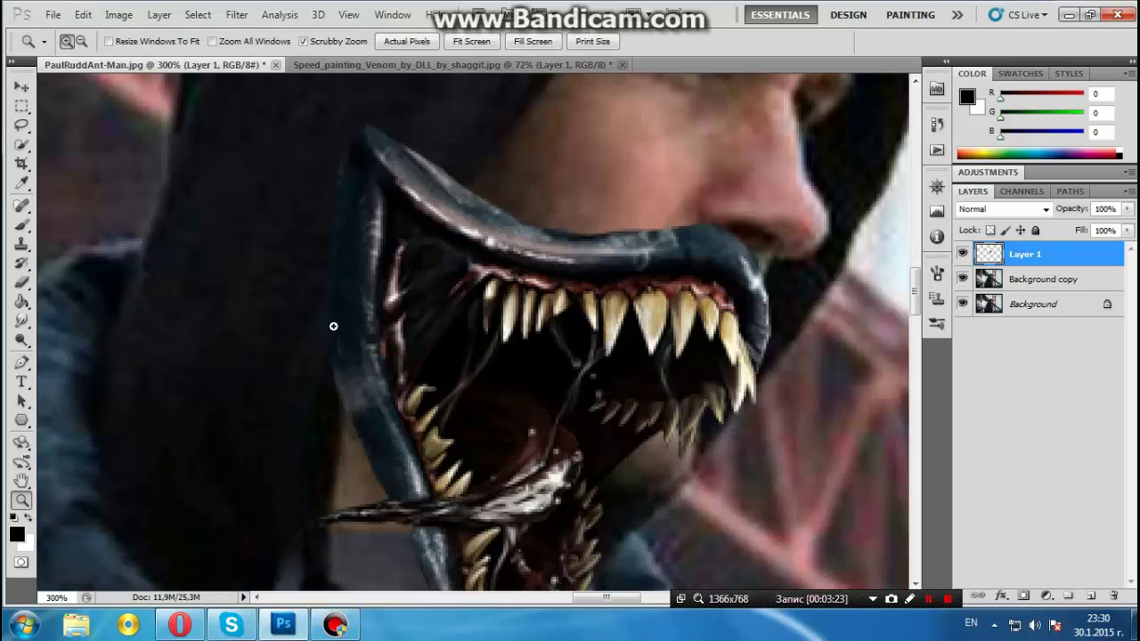
left_click(333, 326)
scroll(348, 343, "up", 1)
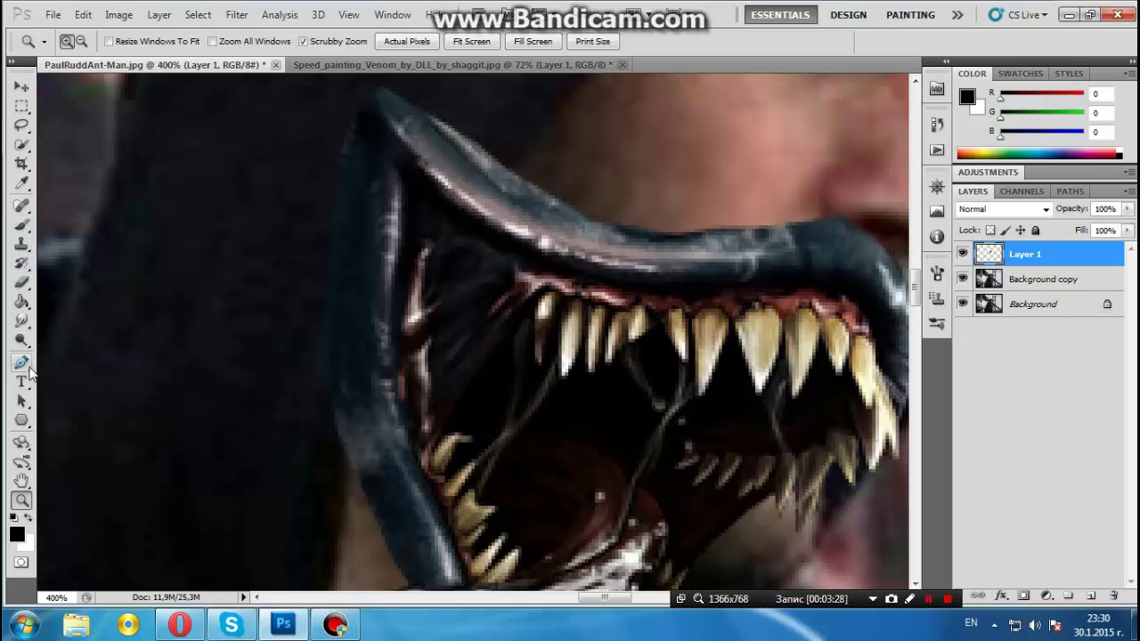
left_click(21, 362)
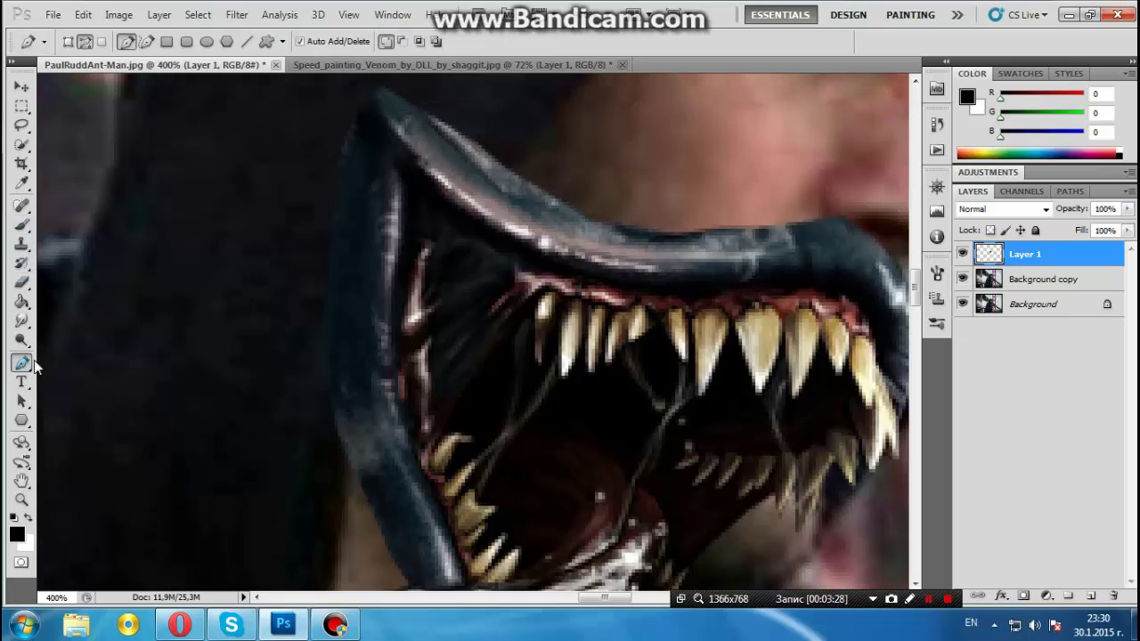
Trace a closed Pen path around the upper-left lip of the Venom mouth.
left_click(347, 443)
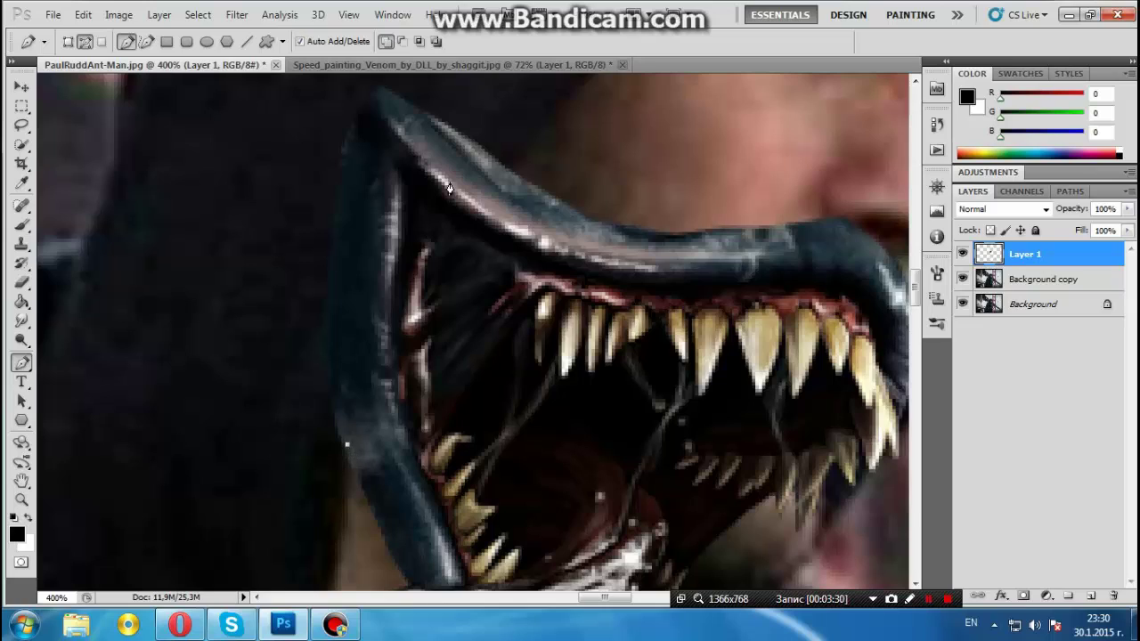
left_click(512, 165)
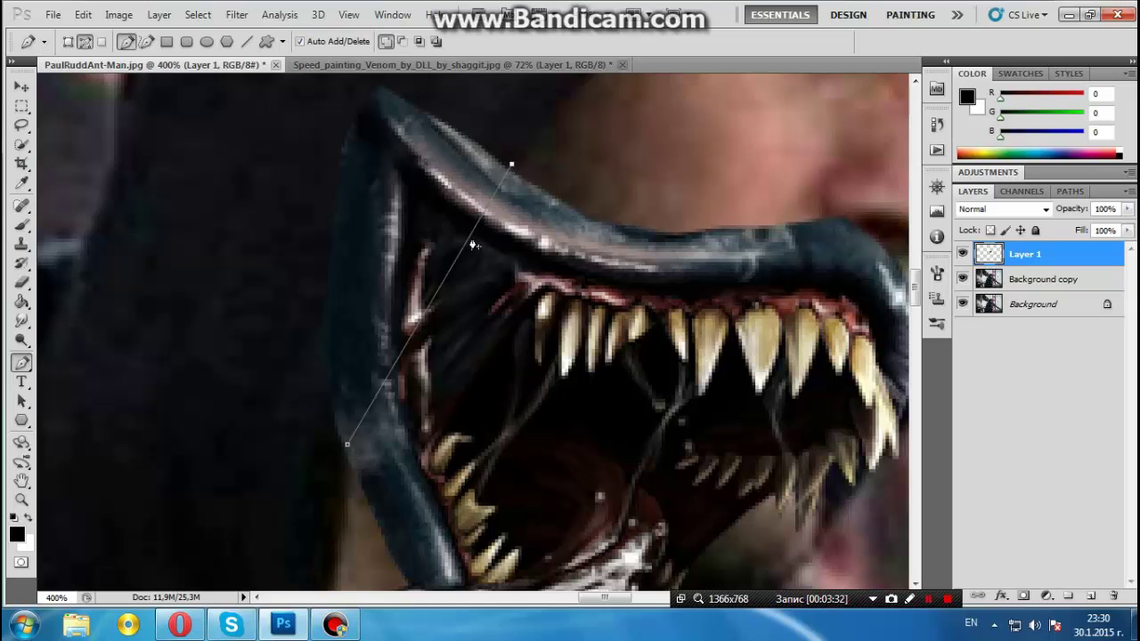
left_click(435, 295)
left_click_drag(435, 295, 411, 267)
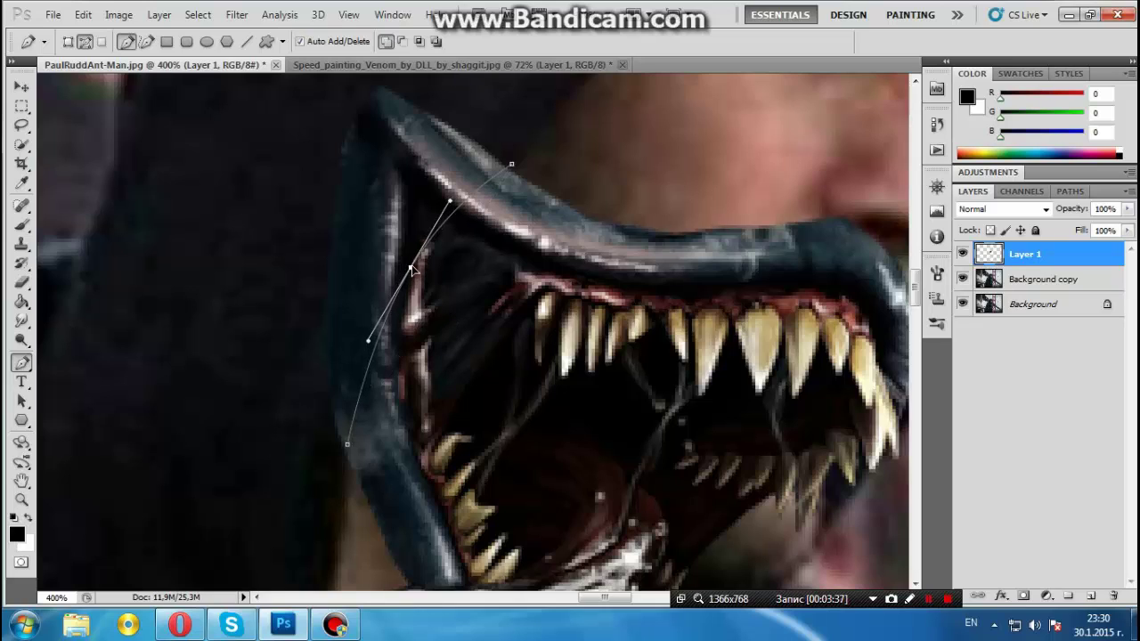
left_click(961, 255)
left_click(962, 254)
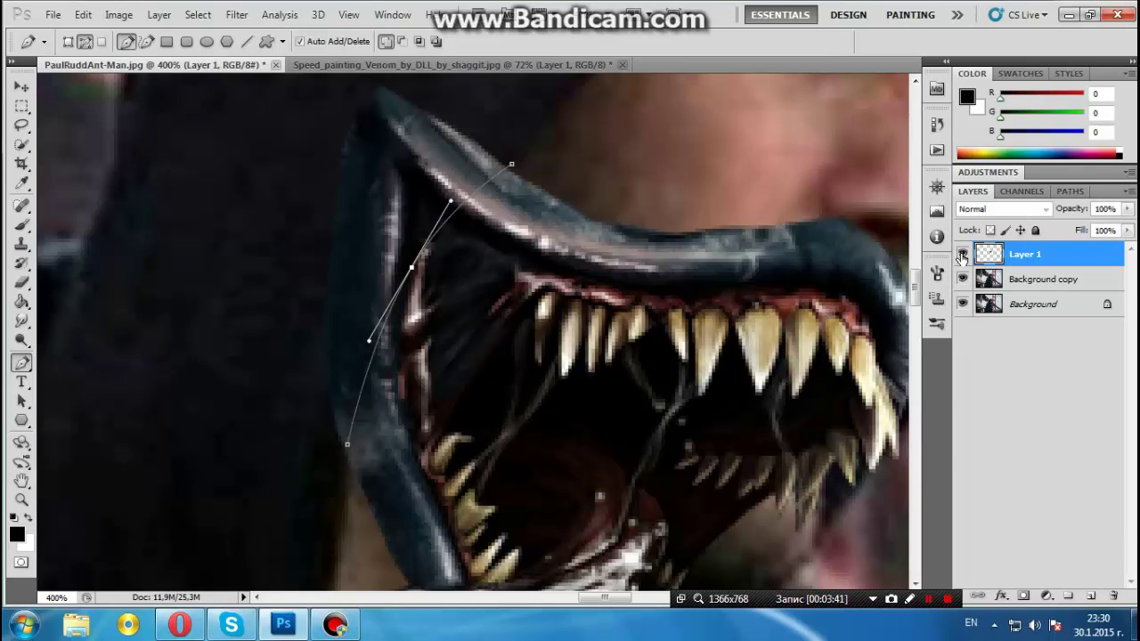
left_click(491, 99)
left_click(362, 81)
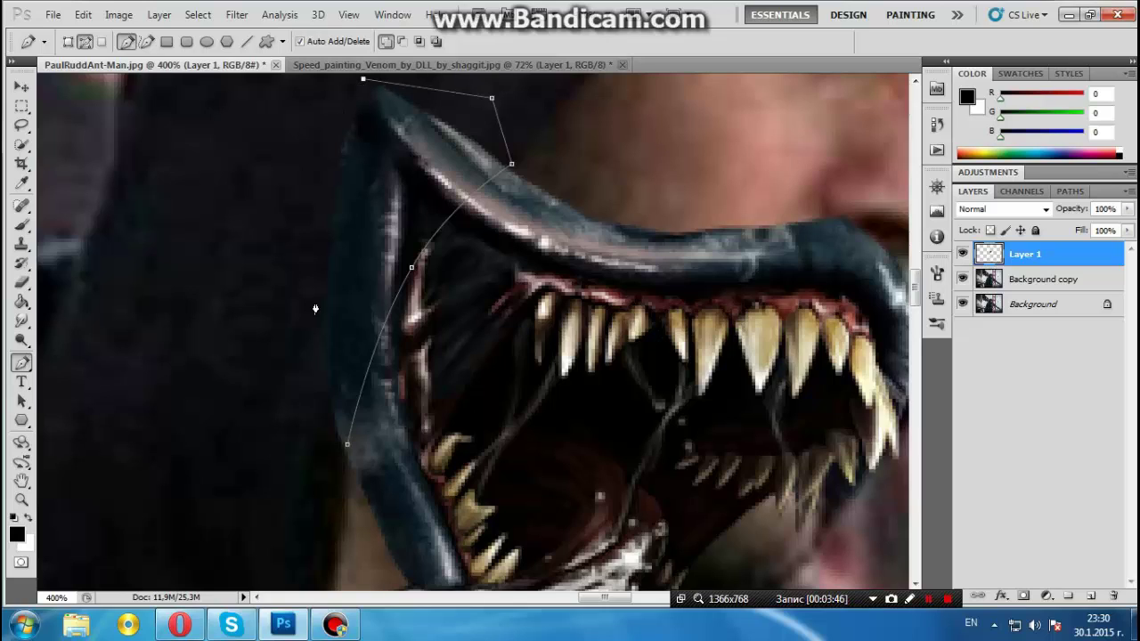
left_click(286, 357)
left_click(320, 446)
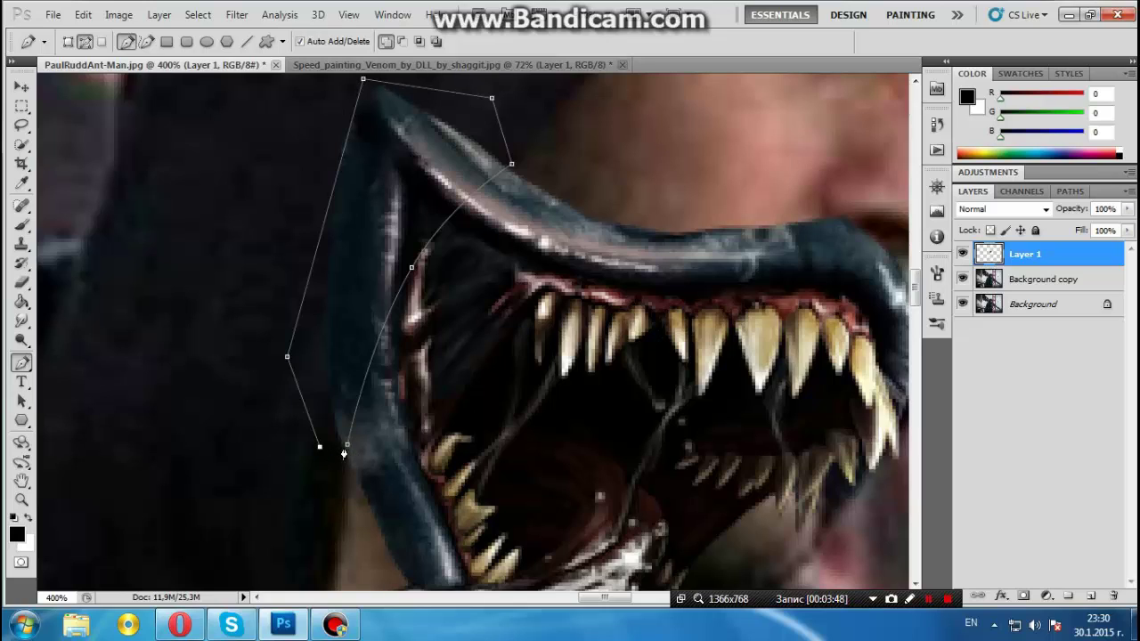
left_click(349, 446)
Make a selection from the path, delete that mouth corner from Layer 1, and deselect.
right_click(381, 215)
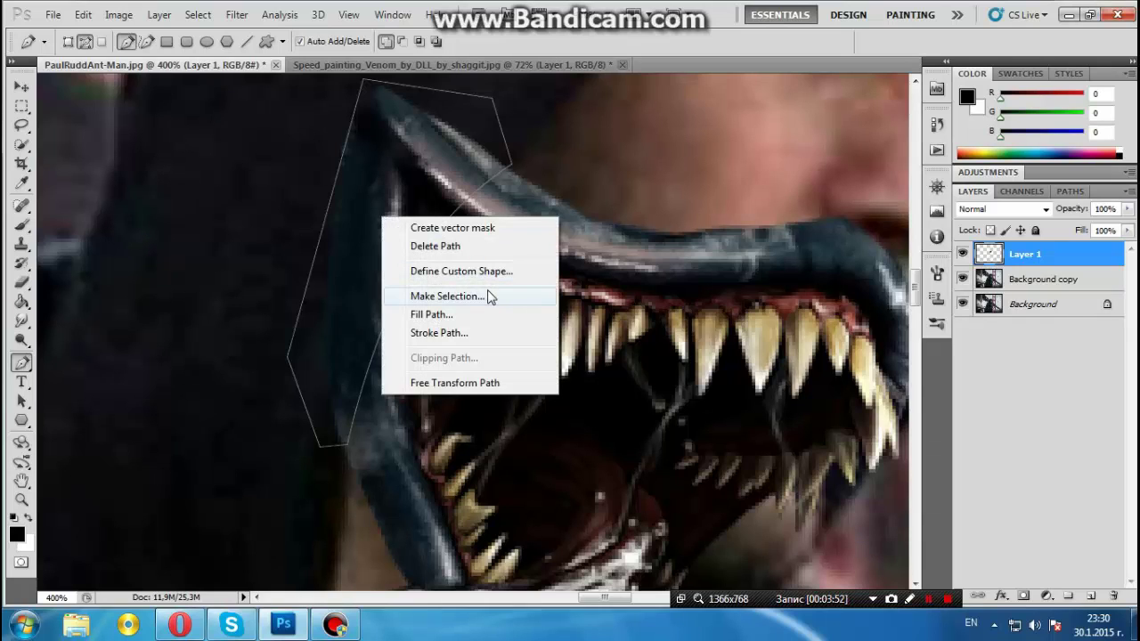
left_click(488, 293)
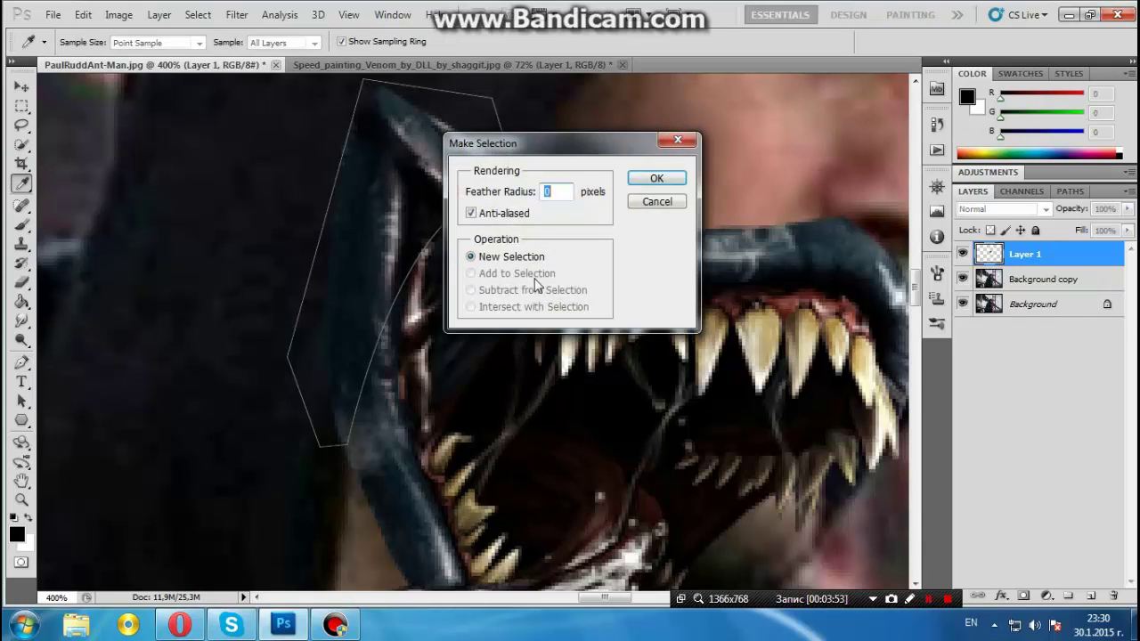
left_click(655, 183)
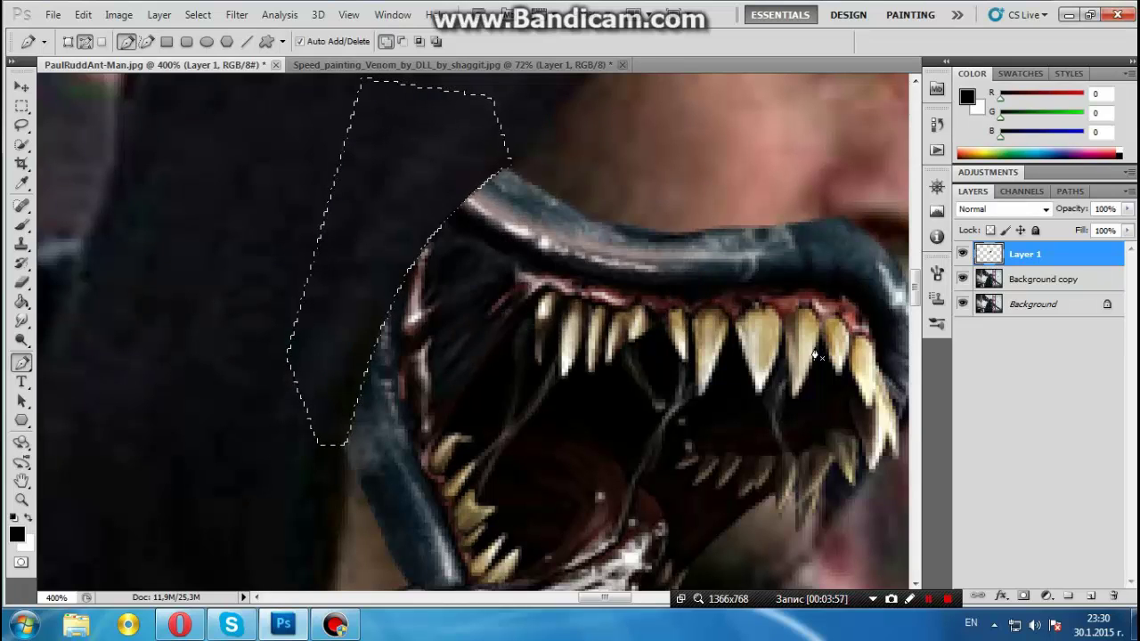
key("ctrl+d")
key("z")
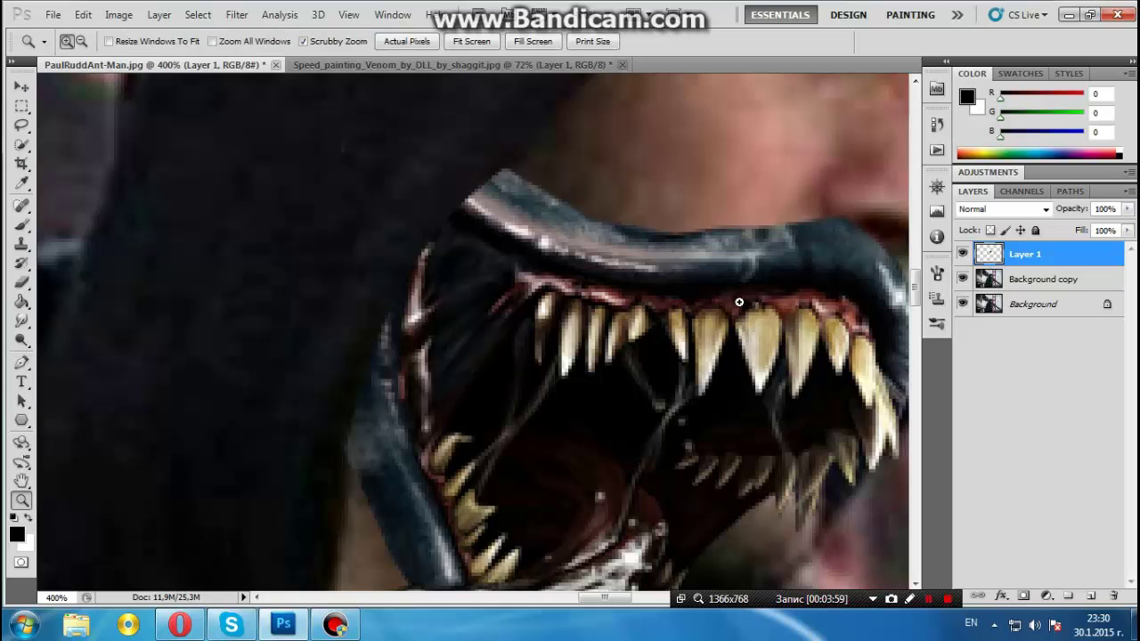
right_click(739, 303)
Fit the image, zoom to 300% on the mouth, pick the Brush tool and dismiss the Skype popup.
left_click(829, 314)
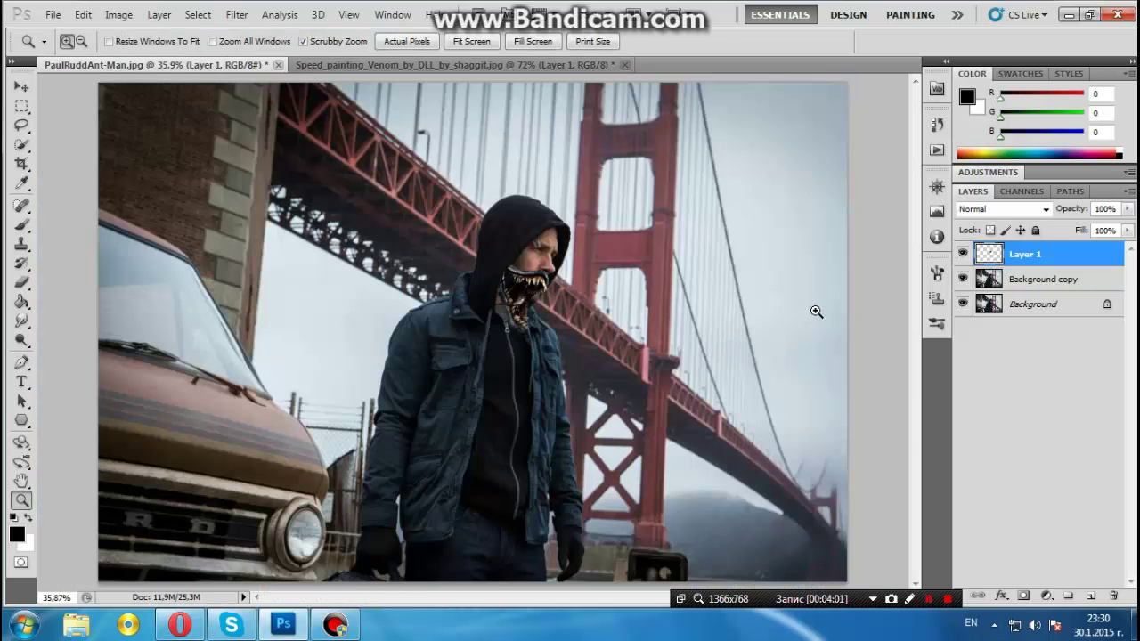
left_click(543, 273)
left_click(542, 272)
left_click(542, 271)
left_click(541, 269)
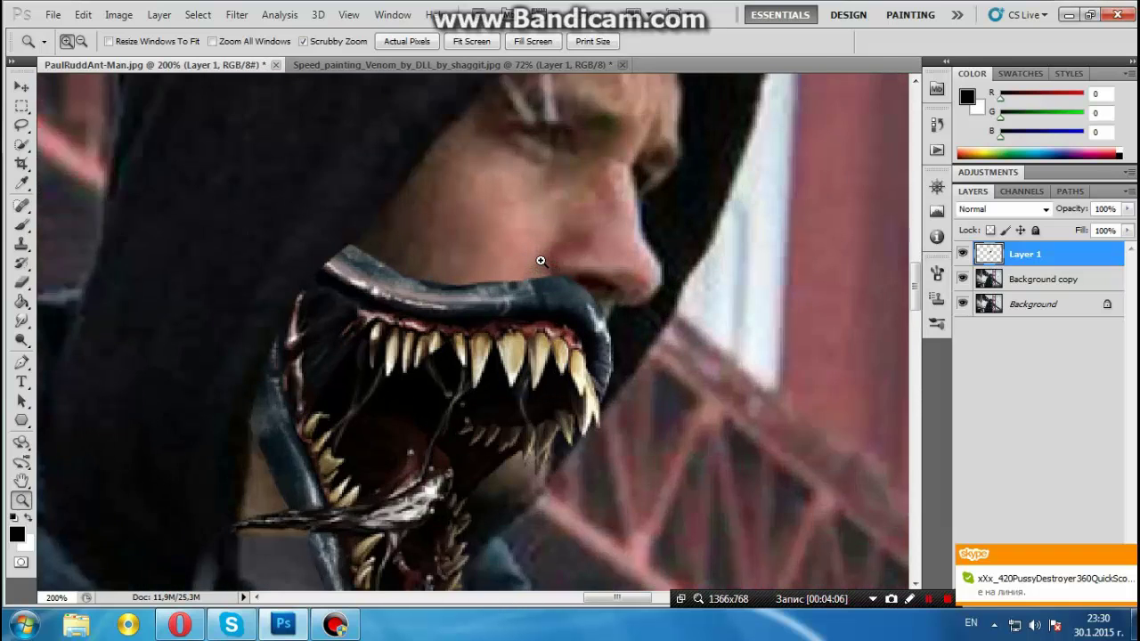
left_click(541, 267)
scroll(541, 267, "down", 1)
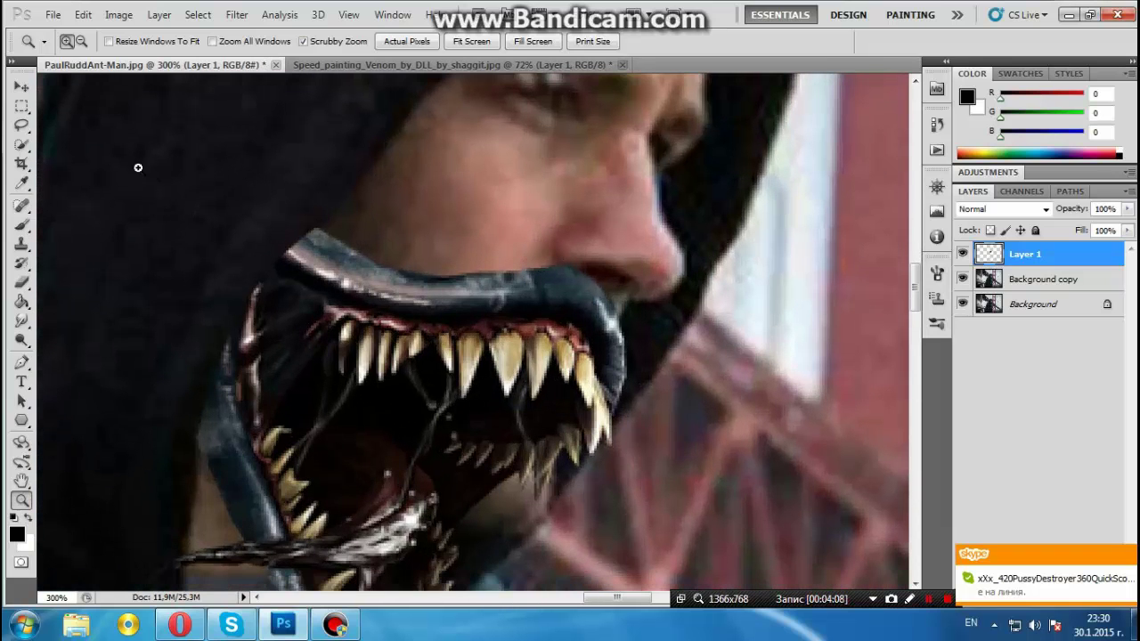
left_click(29, 228)
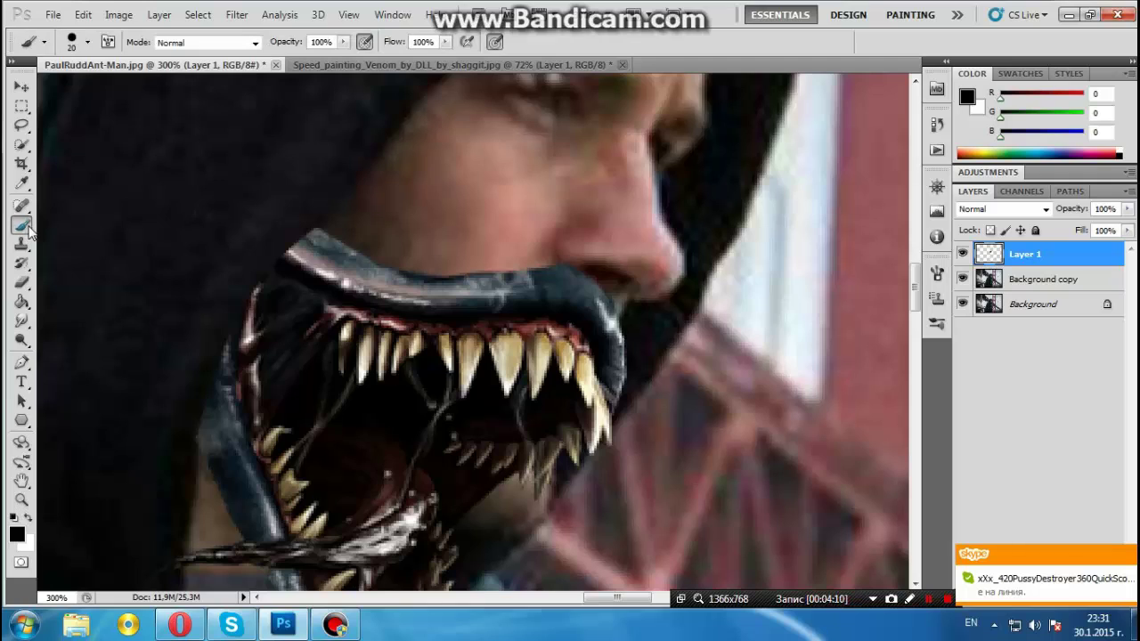
left_click(1129, 554)
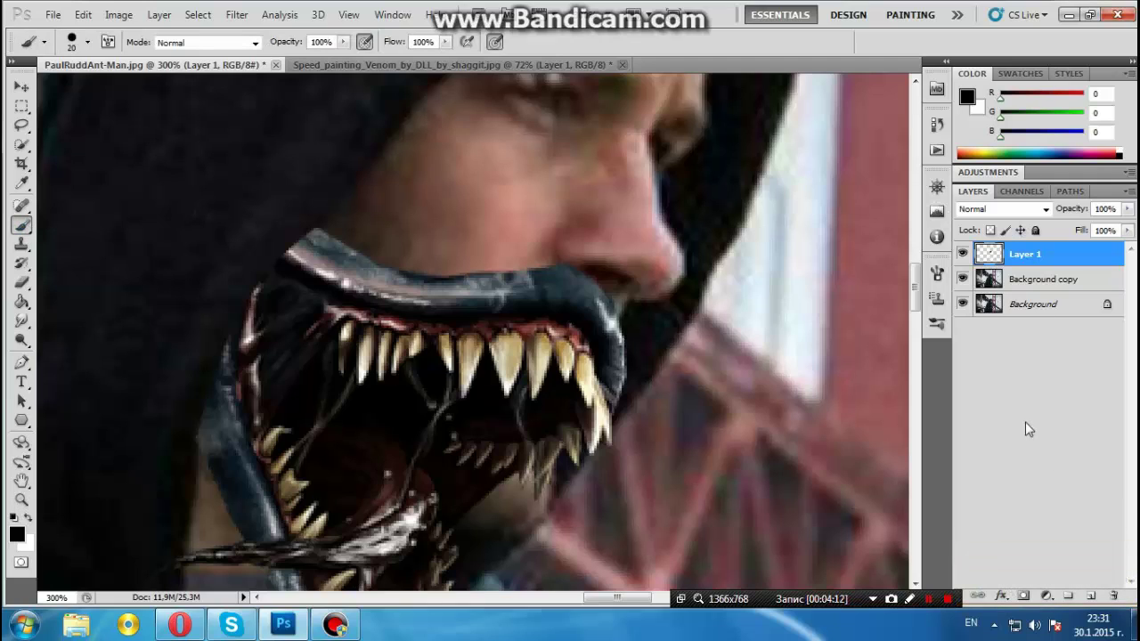
Add a layer mask to the Venom mouth layer and erase its dark upper-lip edge and right corner.
left_click(1024, 595)
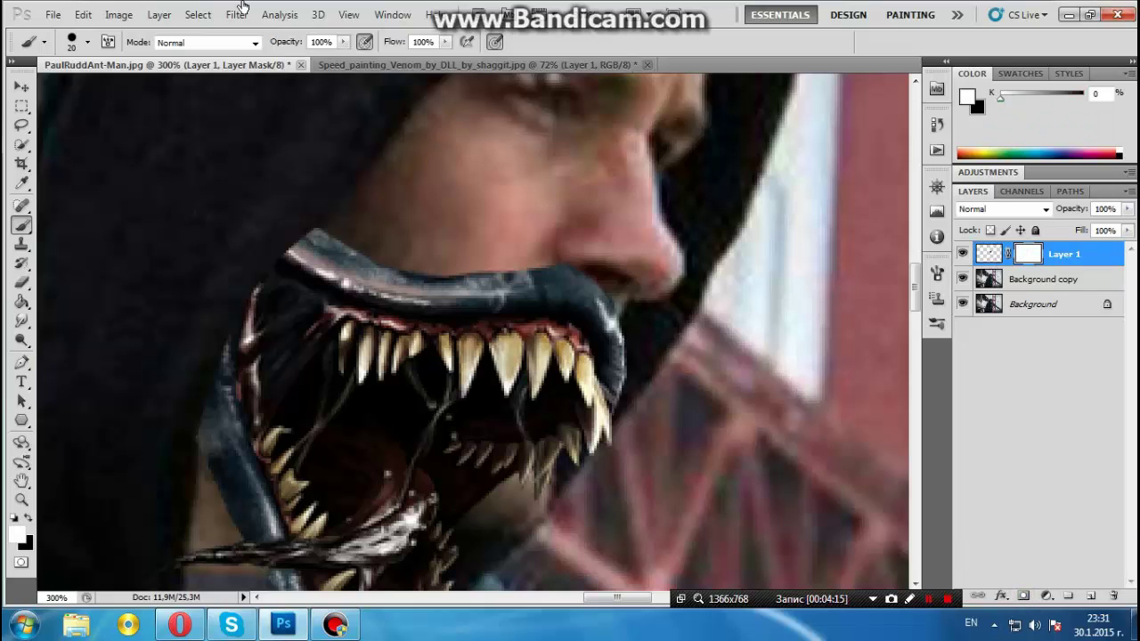
left_click(22, 282)
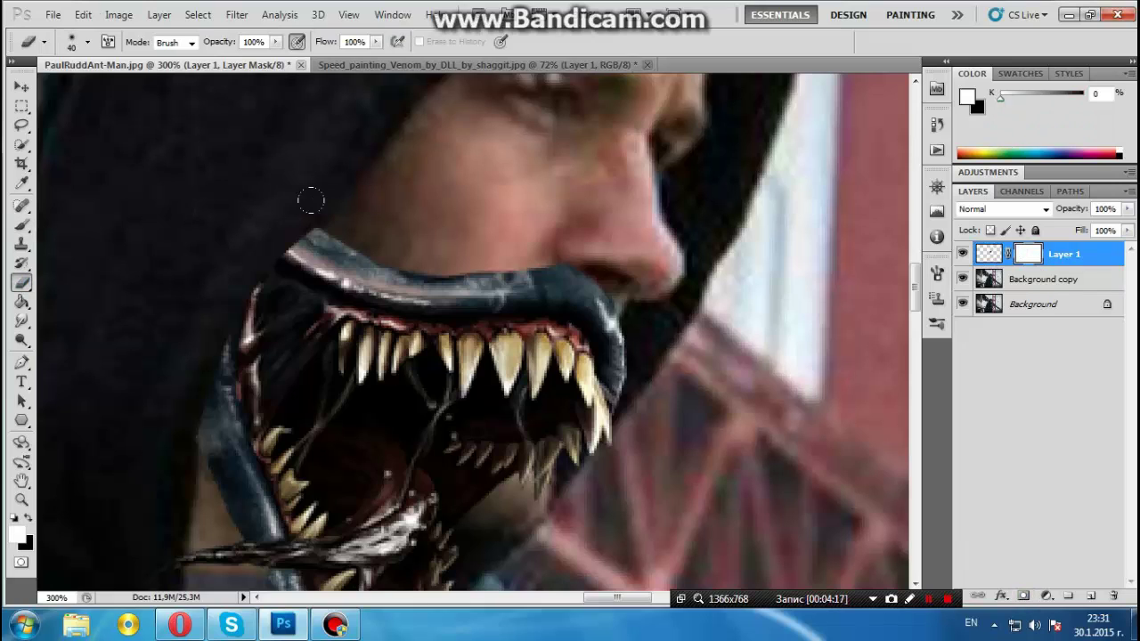
mouse_move(311, 201)
left_mouse_down()
mouse_move(437, 219)
mouse_move(297, 181)
mouse_move(401, 222)
mouse_move(543, 223)
mouse_move(570, 243)
left_mouse_up()
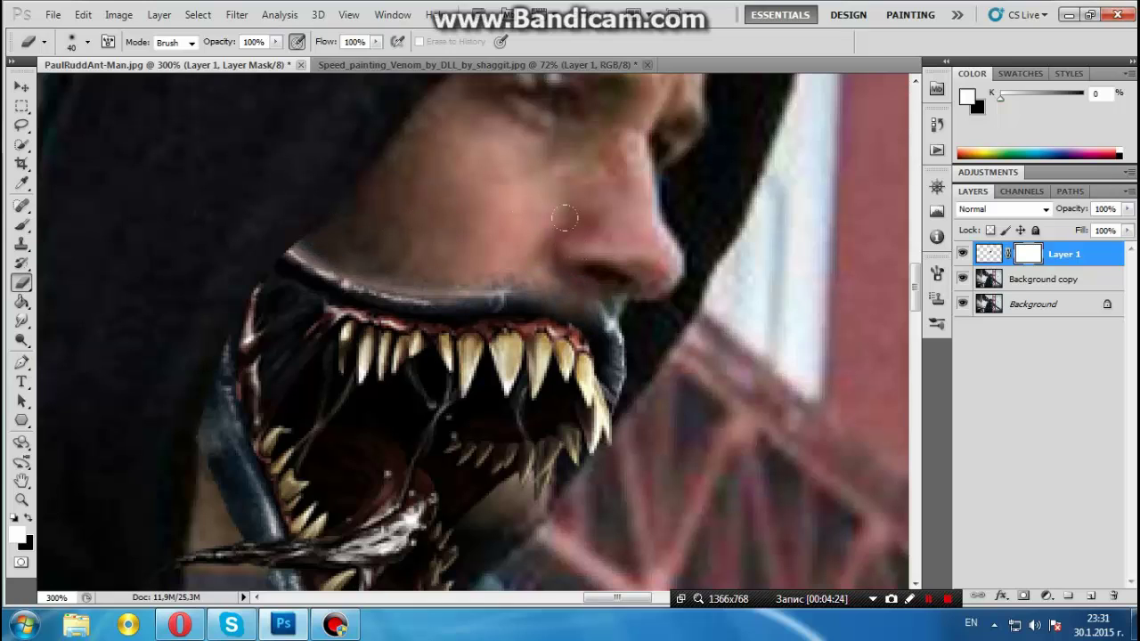
left_click_drag(606, 293, 626, 322)
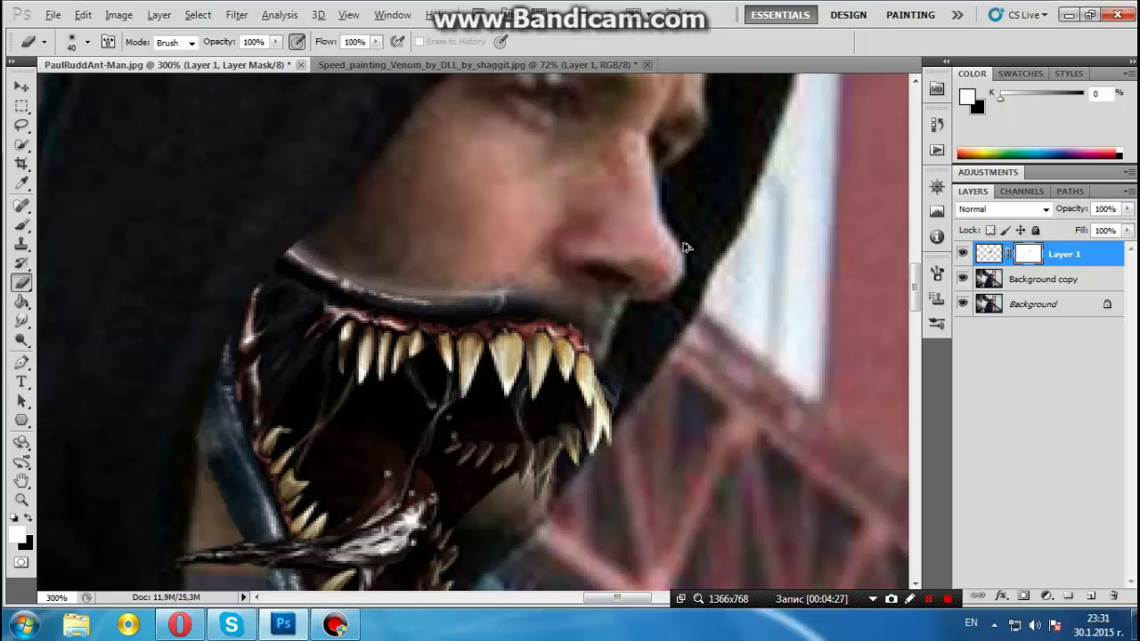
Step back and forward through the mask strokes along the upper lip and jaw.
key("ctrl+alt+z")
key("ctrl+alt+z")
key("ctrl+alt+z")
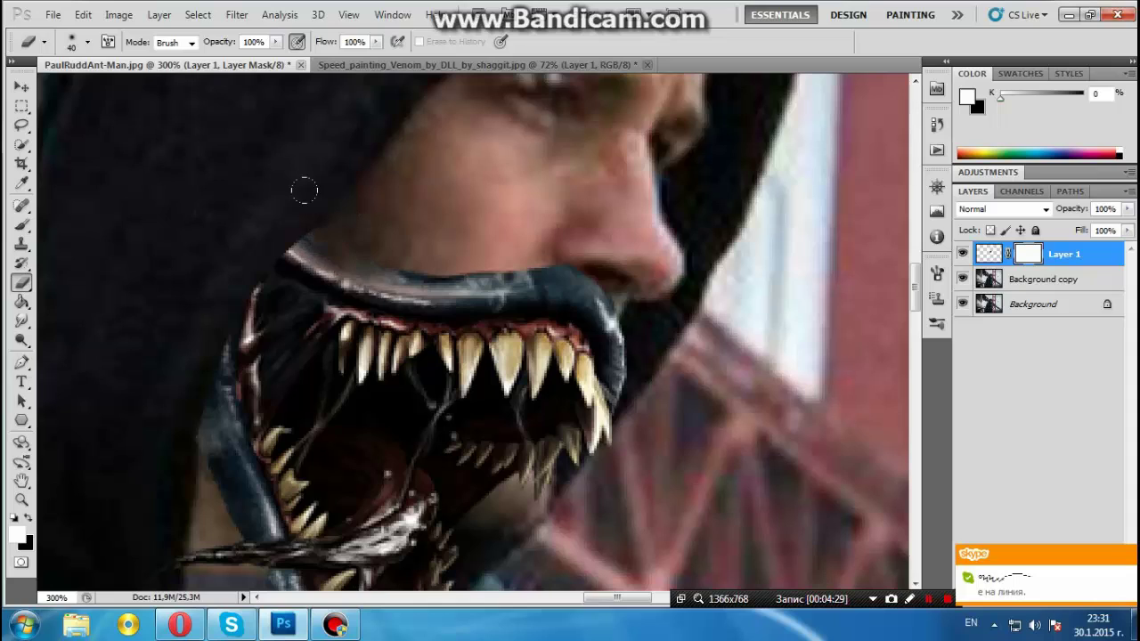
key("ctrl+alt+z")
key("ctrl+alt+z")
key("ctrl+alt+z")
key("ctrl+alt+z")
key("ctrl+alt+z")
key("ctrl+alt+z")
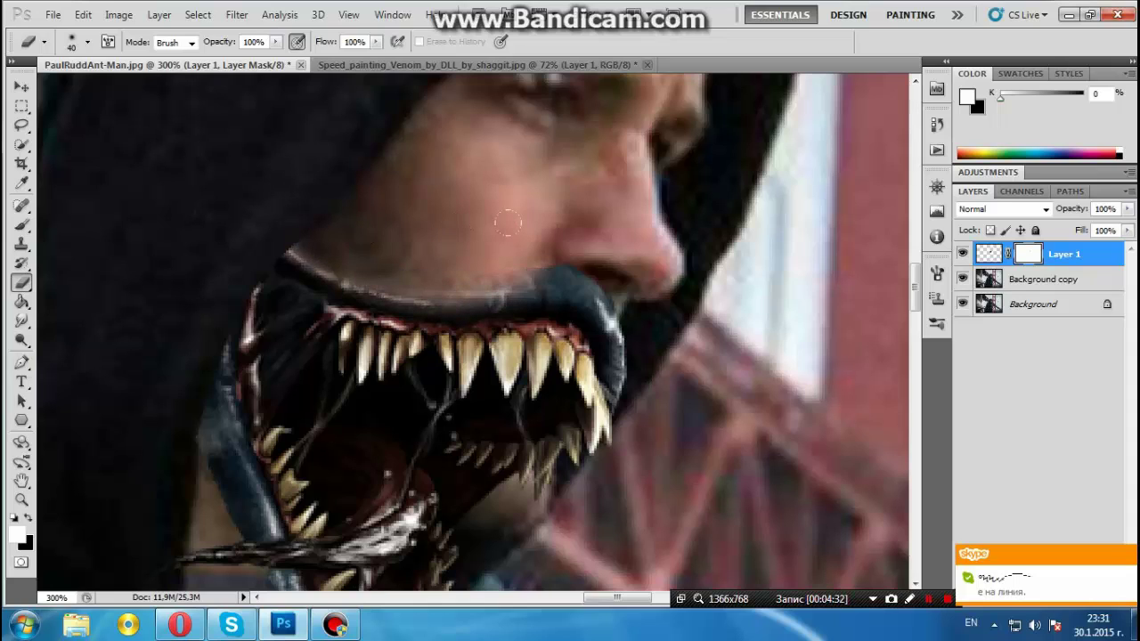
key("ctrl+alt+z")
key("ctrl+alt+z")
key("ctrl+alt+z")
key("ctrl+alt+z")
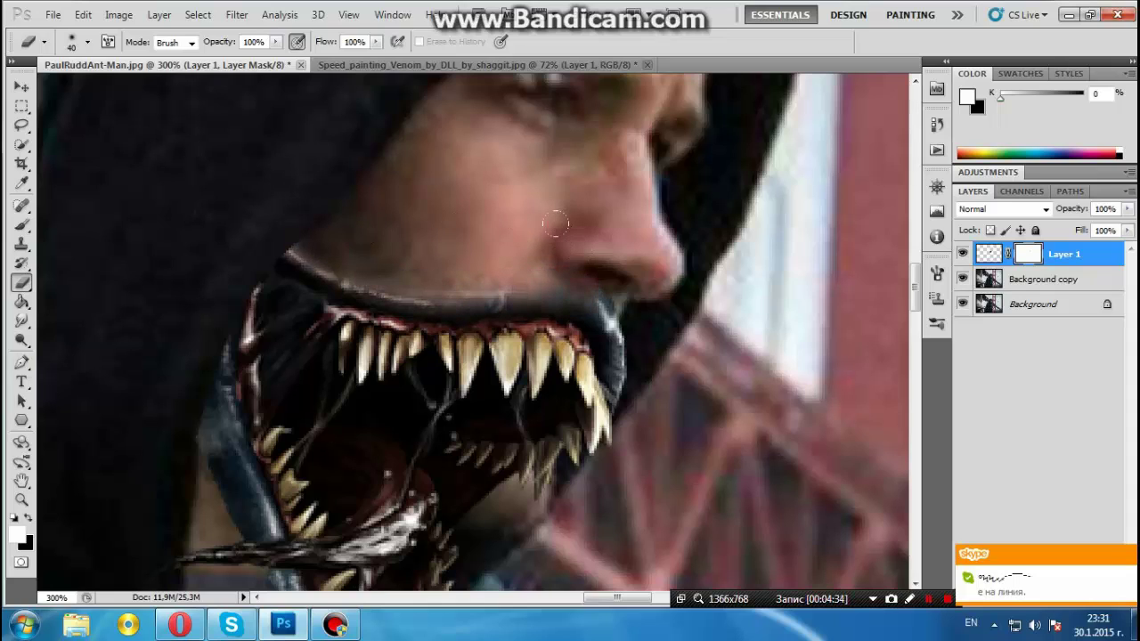
key("ctrl+alt+z")
key("ctrl+alt+z")
key("ctrl+alt+z")
key("ctrl+alt+z")
key("ctrl+alt+z")
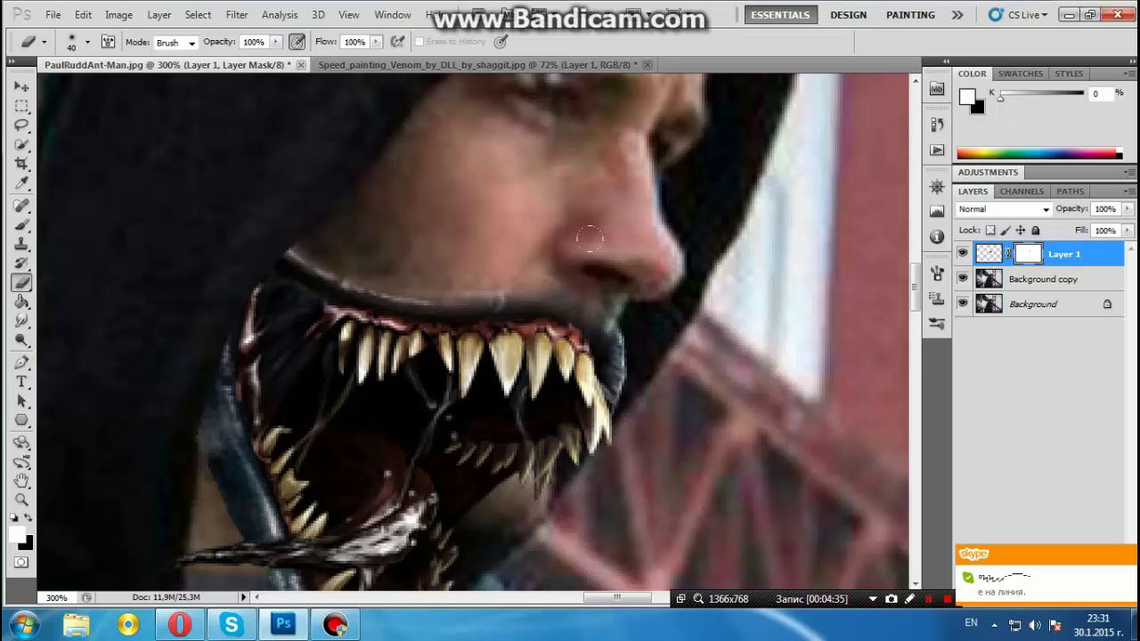
scroll(592, 223, "down", 3)
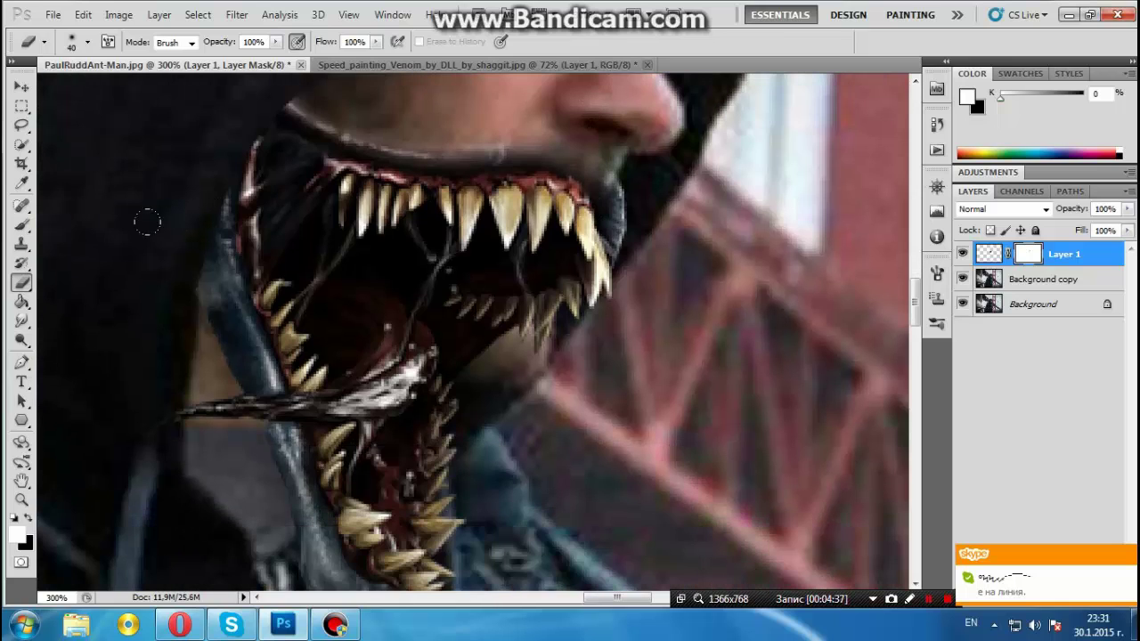
key("ctrl+alt+z")
key("ctrl+alt+z")
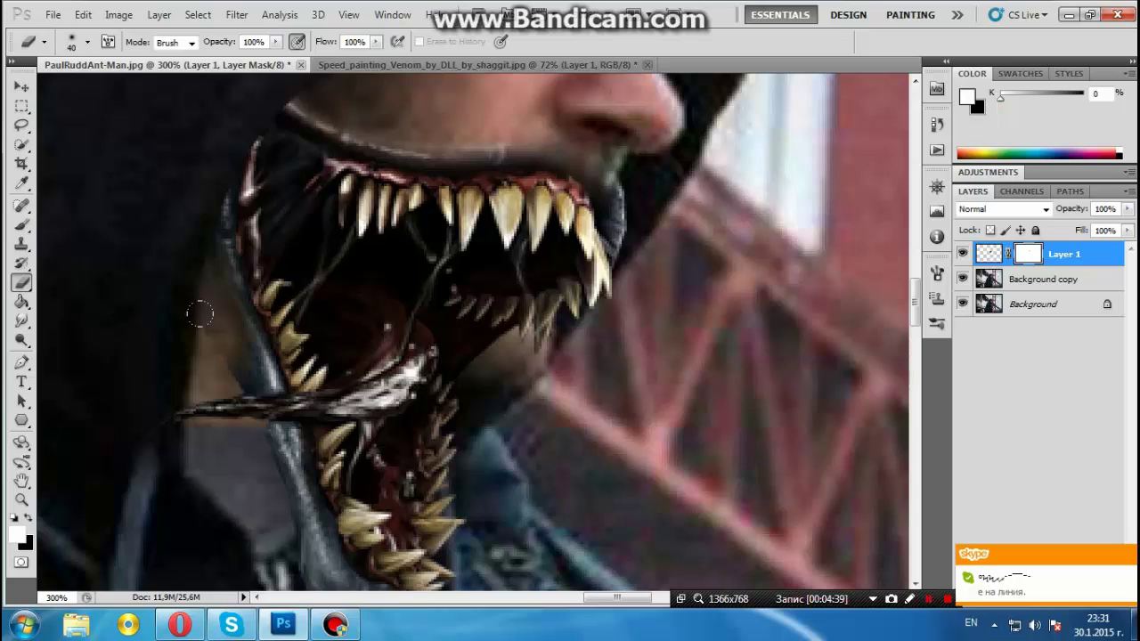
Set the brush size to 20 px.
left_click(87, 41)
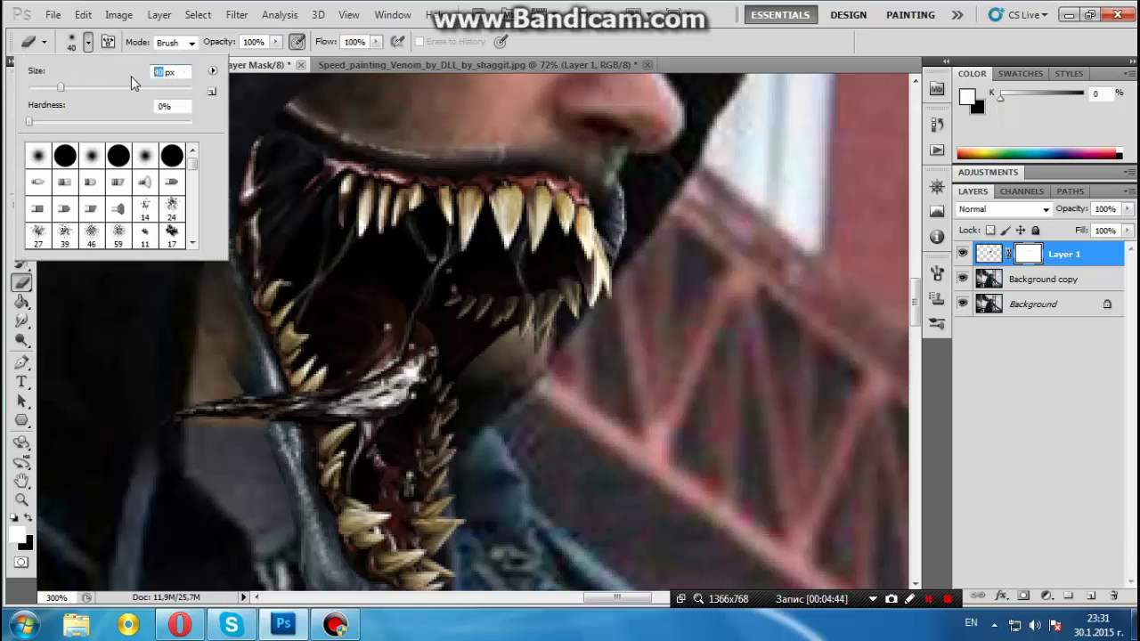
type("20")
key("Return")
scroll(229, 374, "down", 3)
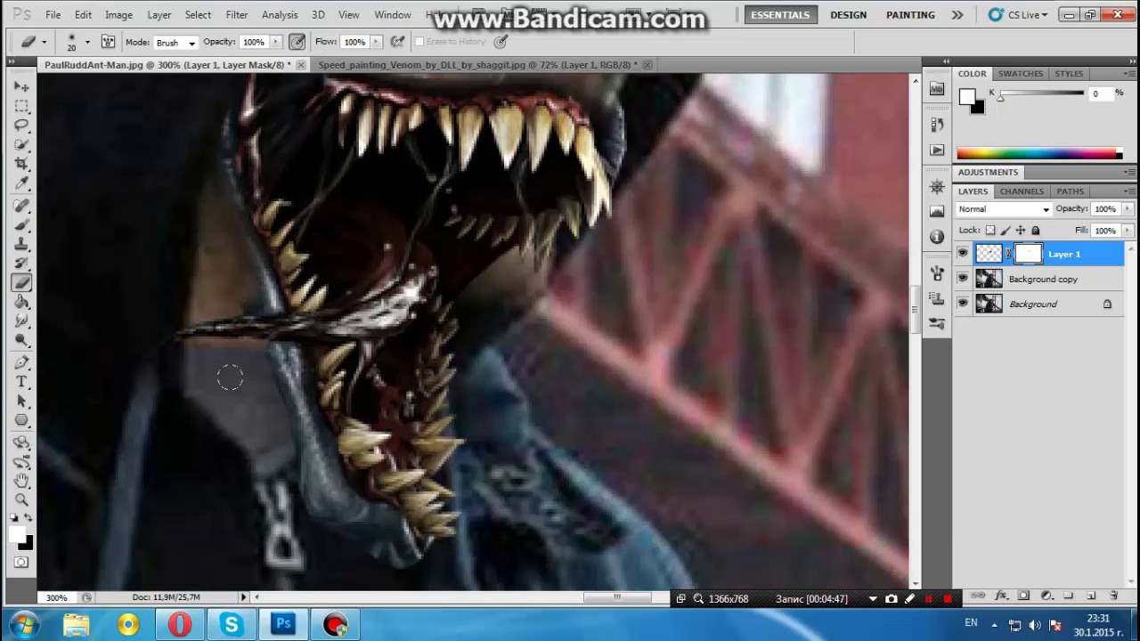
Fit the whole photo on screen with the Zoom tool.
key("z")
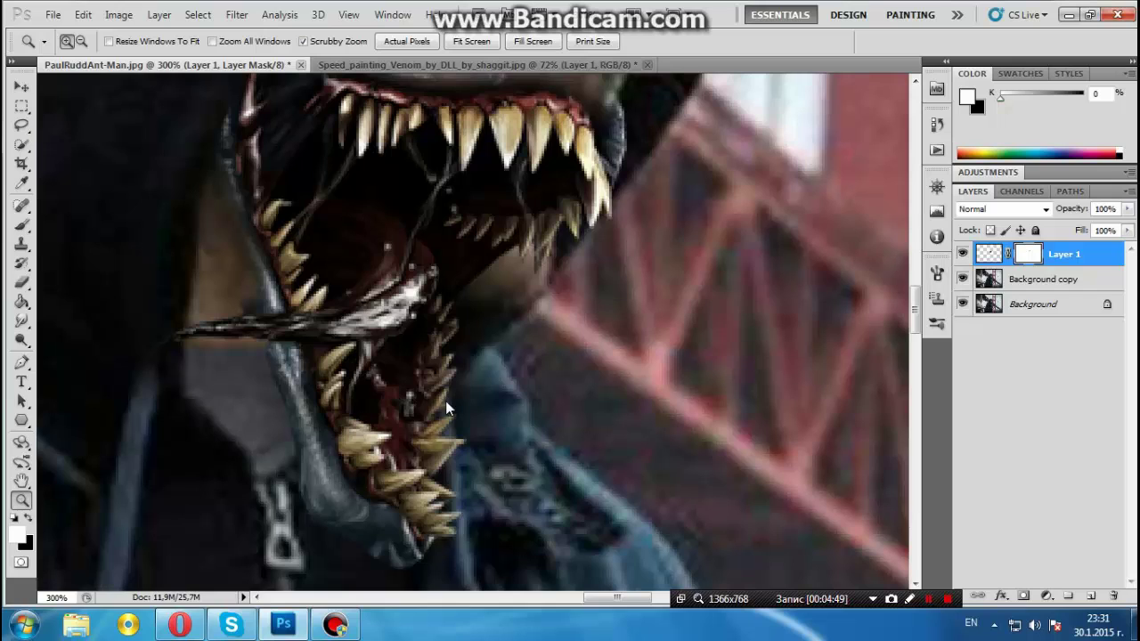
right_click(398, 399)
left_click(454, 413)
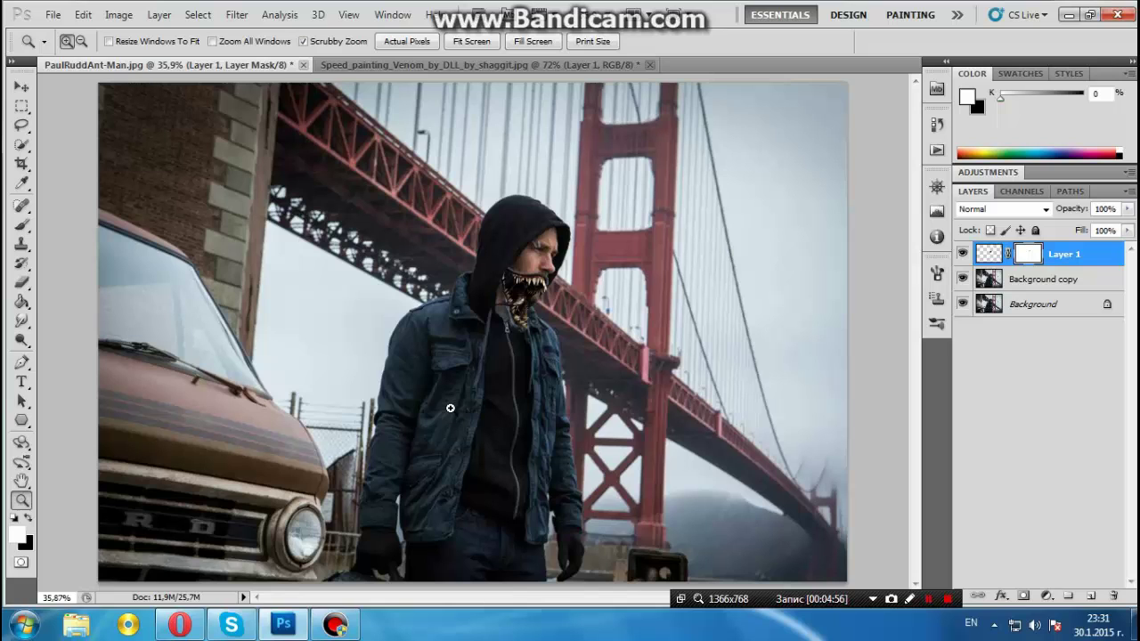
Zoom in to 300% on the man's mouth and select the Background copy layer.
left_click(552, 270)
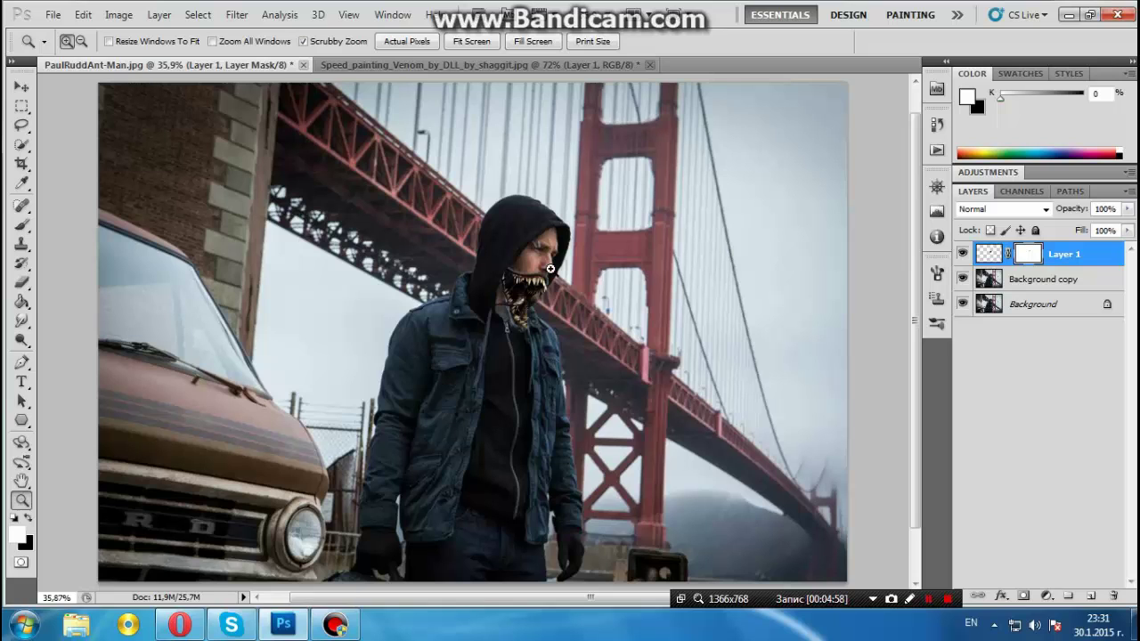
left_click(574, 268)
left_click(575, 268)
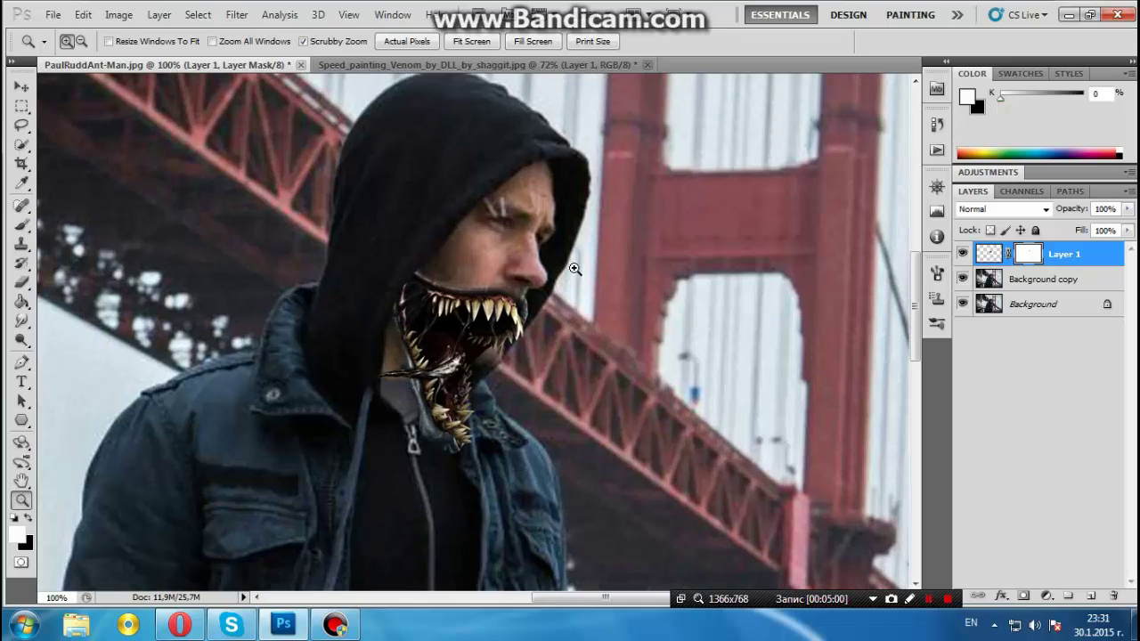
left_click(574, 268)
left_click(383, 538)
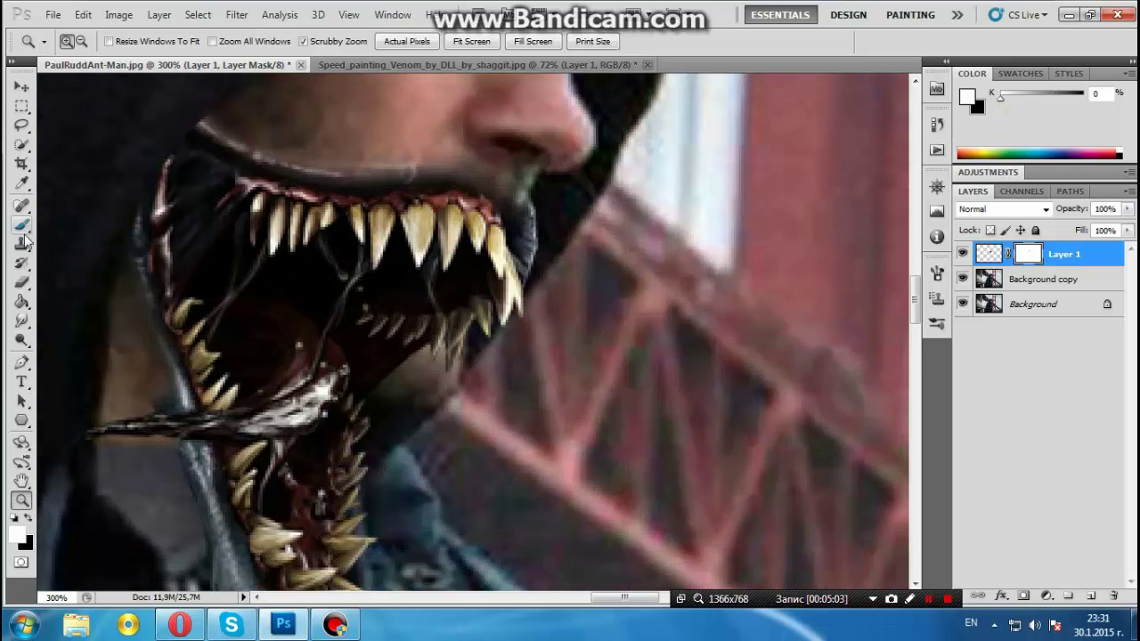
left_click(1035, 283)
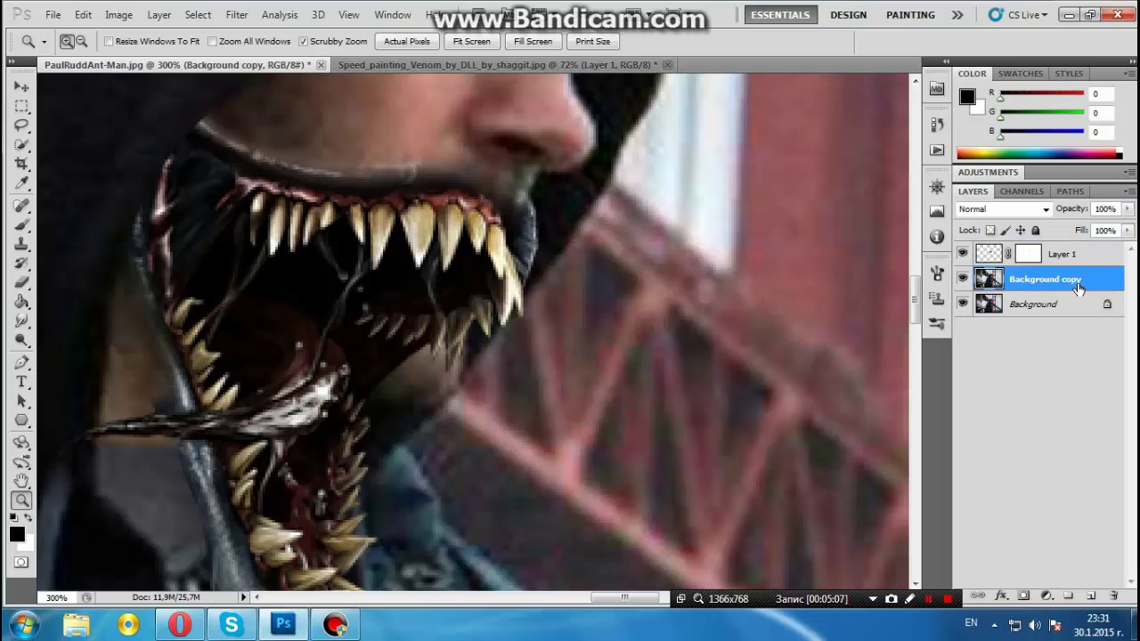
Smudge the surrounding skin into the dark chin area below the teeth.
left_click(22, 323)
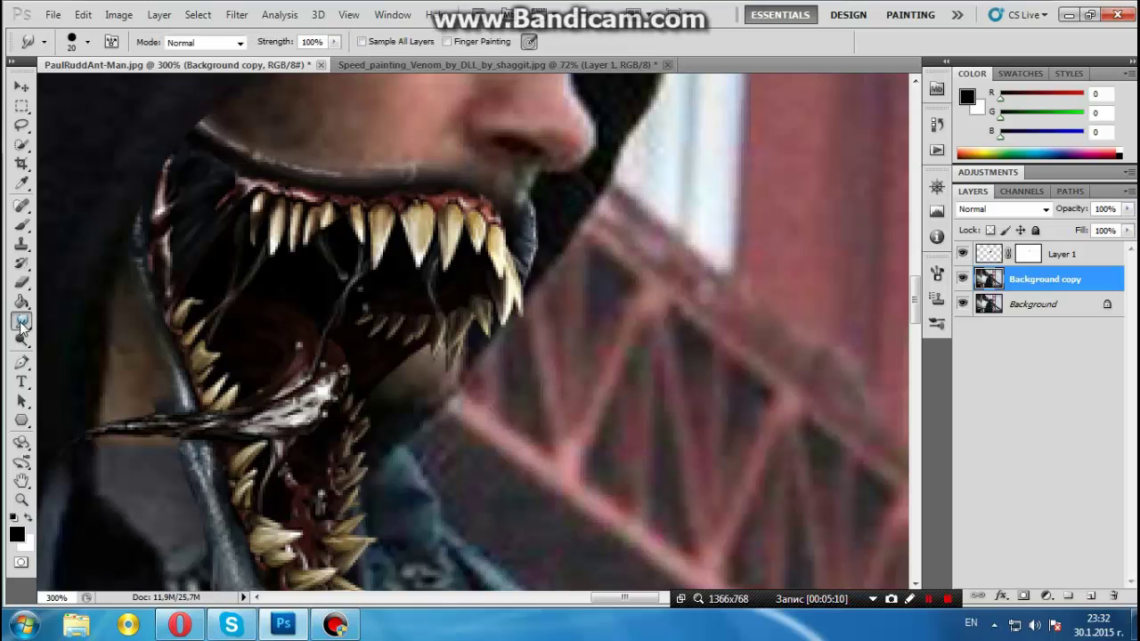
left_click(23, 326)
mouse_move(420, 393)
left_mouse_down()
mouse_move(410, 357)
mouse_move(385, 407)
mouse_move(360, 421)
mouse_move(340, 411)
left_mouse_up()
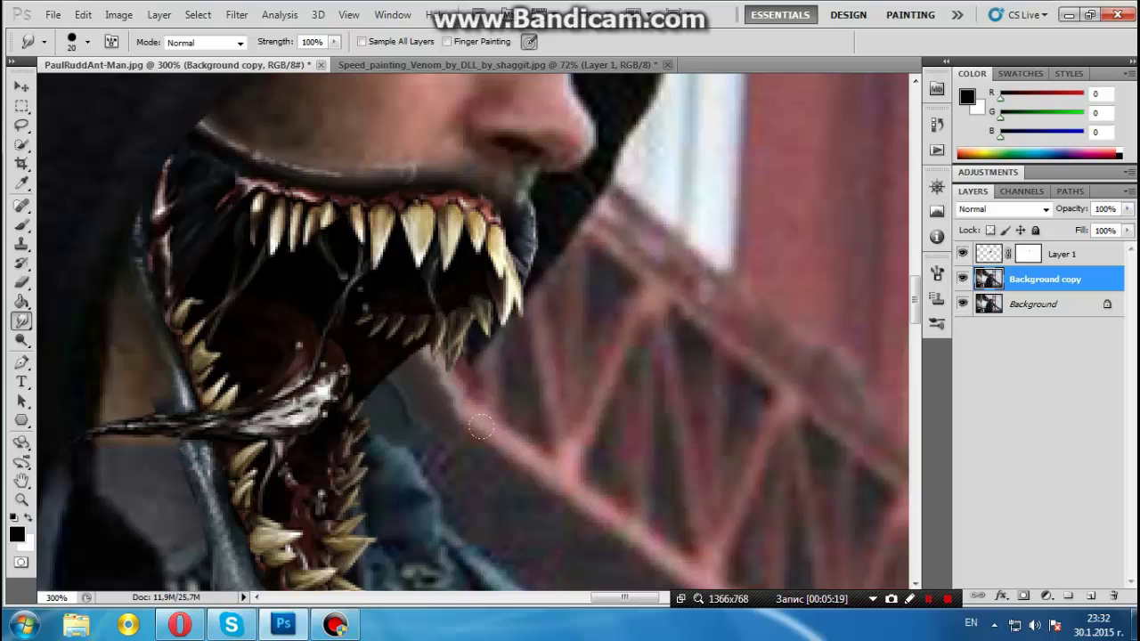
Fit the whole composite on screen with the Zoom tool.
key("z")
right_click(532, 438)
left_click(539, 447)
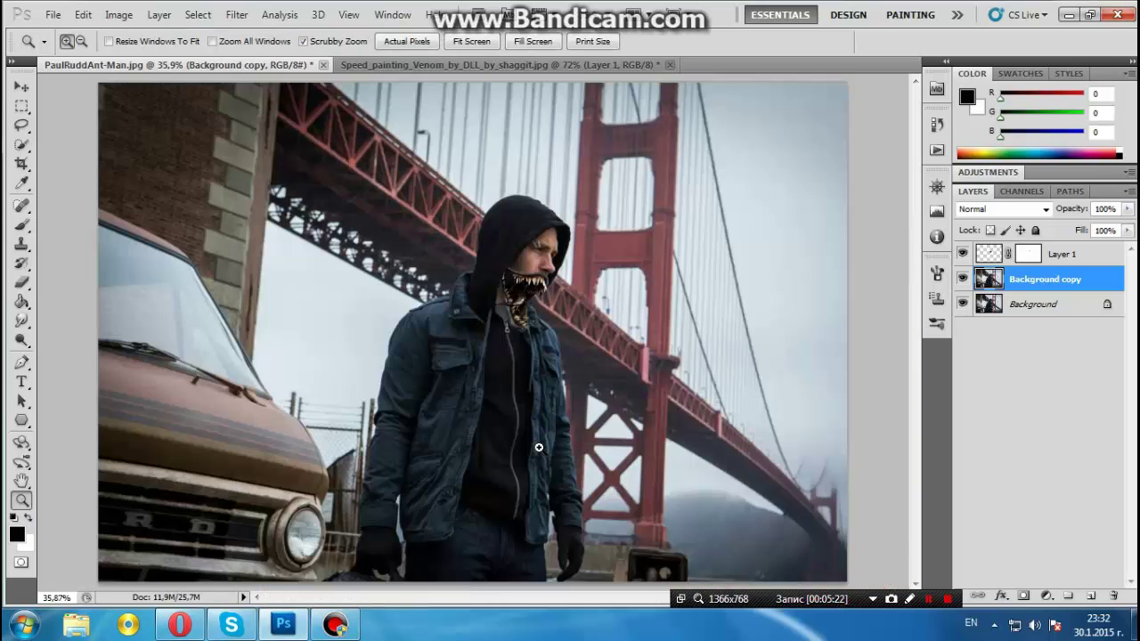